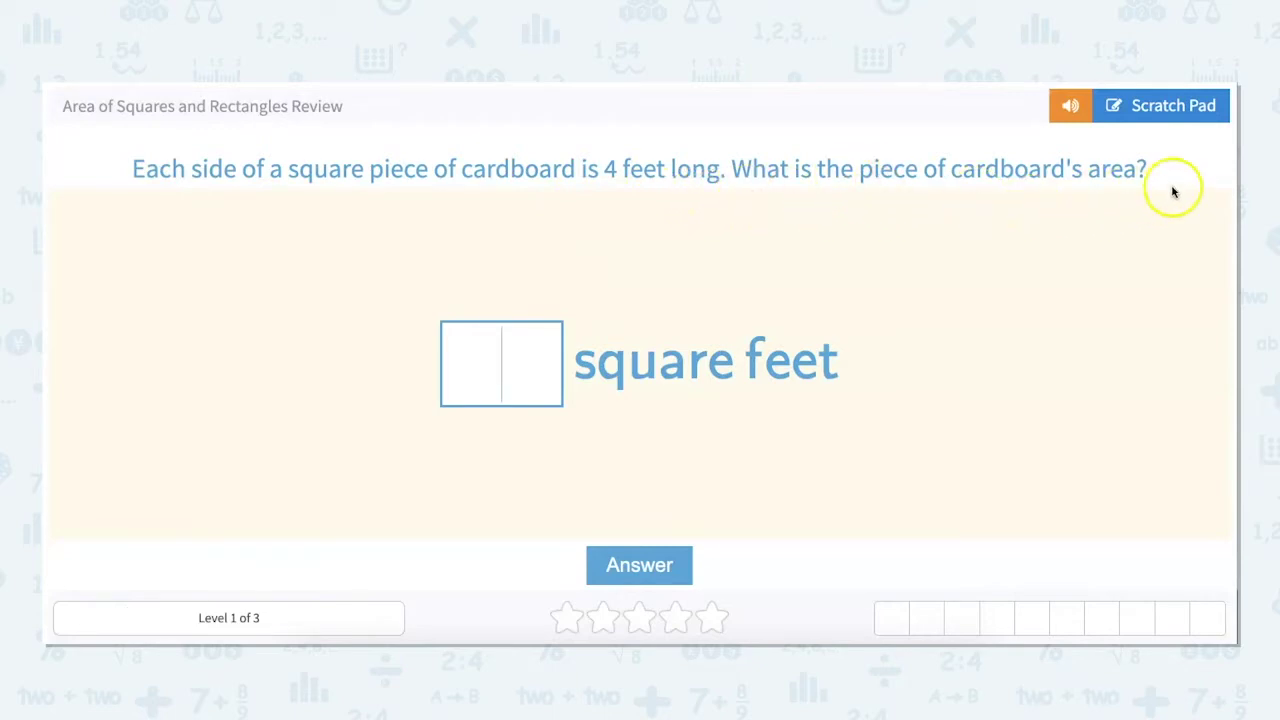
Work out 4² = 4·4 = 16 for the cardboard square on the scratch pad
{"action": "left_click", "coordinate": [1151, 108]}
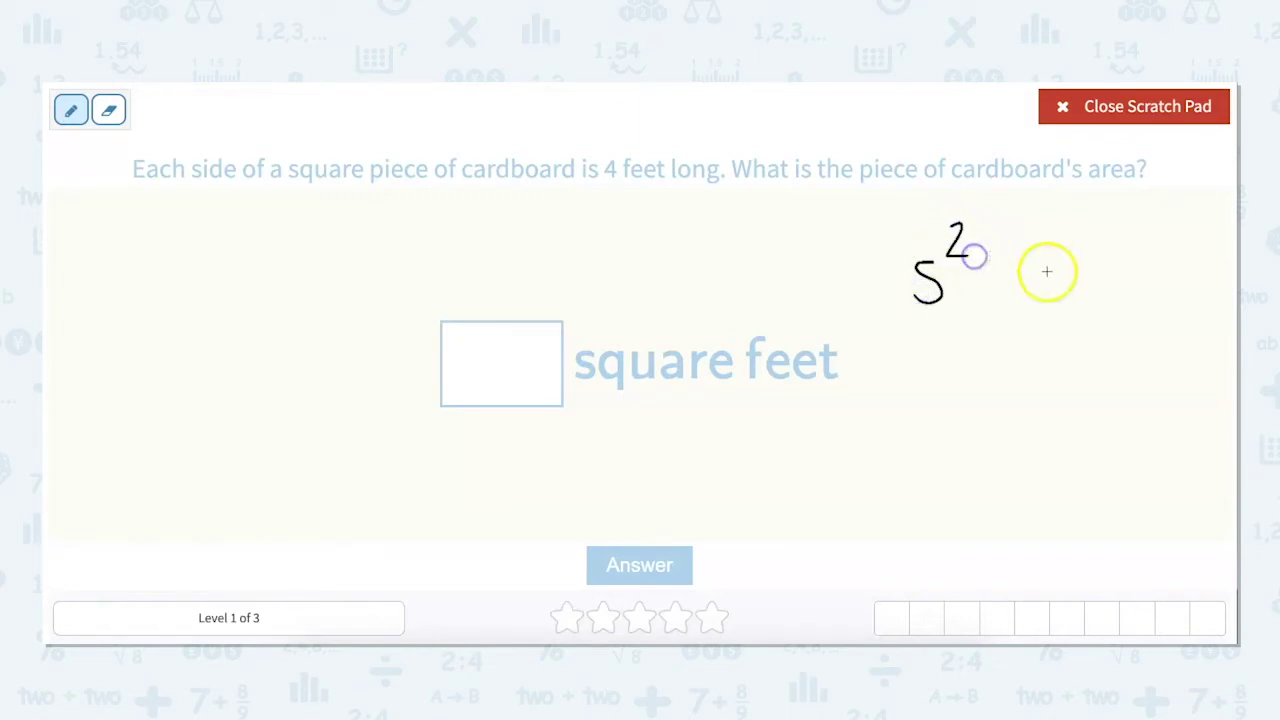
{"action": "left_click", "coordinate": [998, 277]}
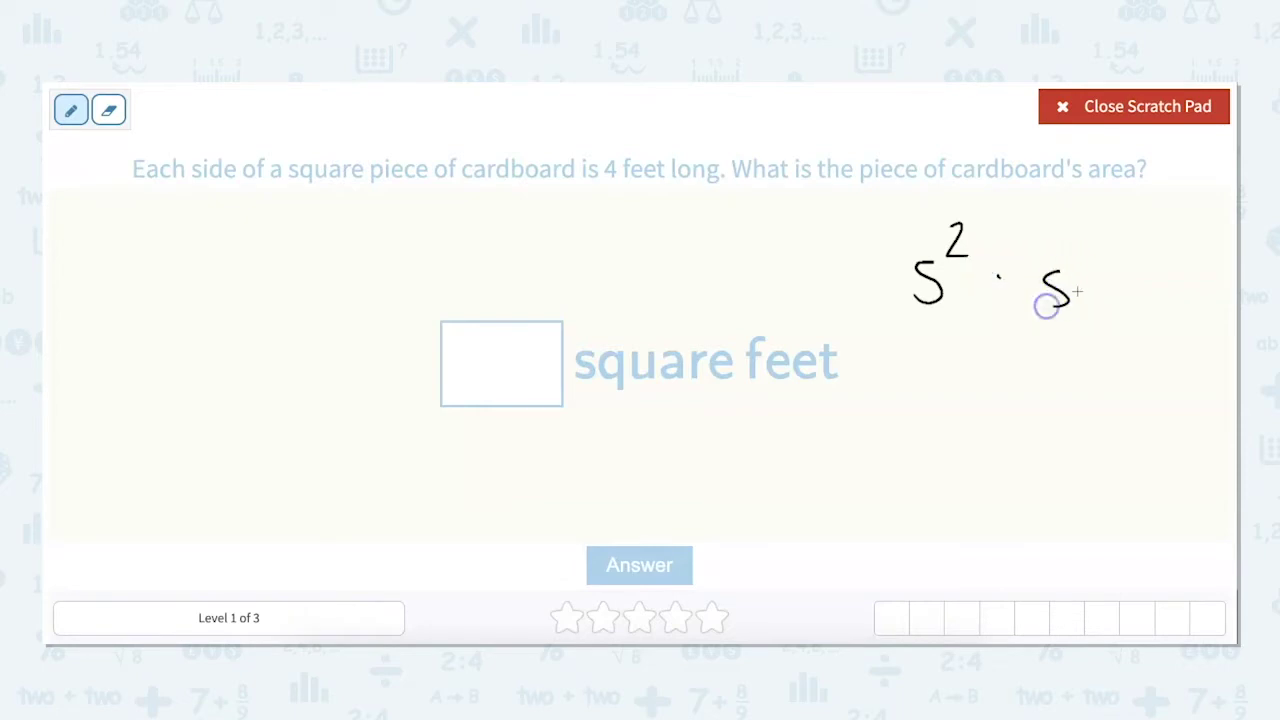
{"action": "left_click_drag", "start_coordinate": [1110, 275], "coordinate": [1126, 283]}
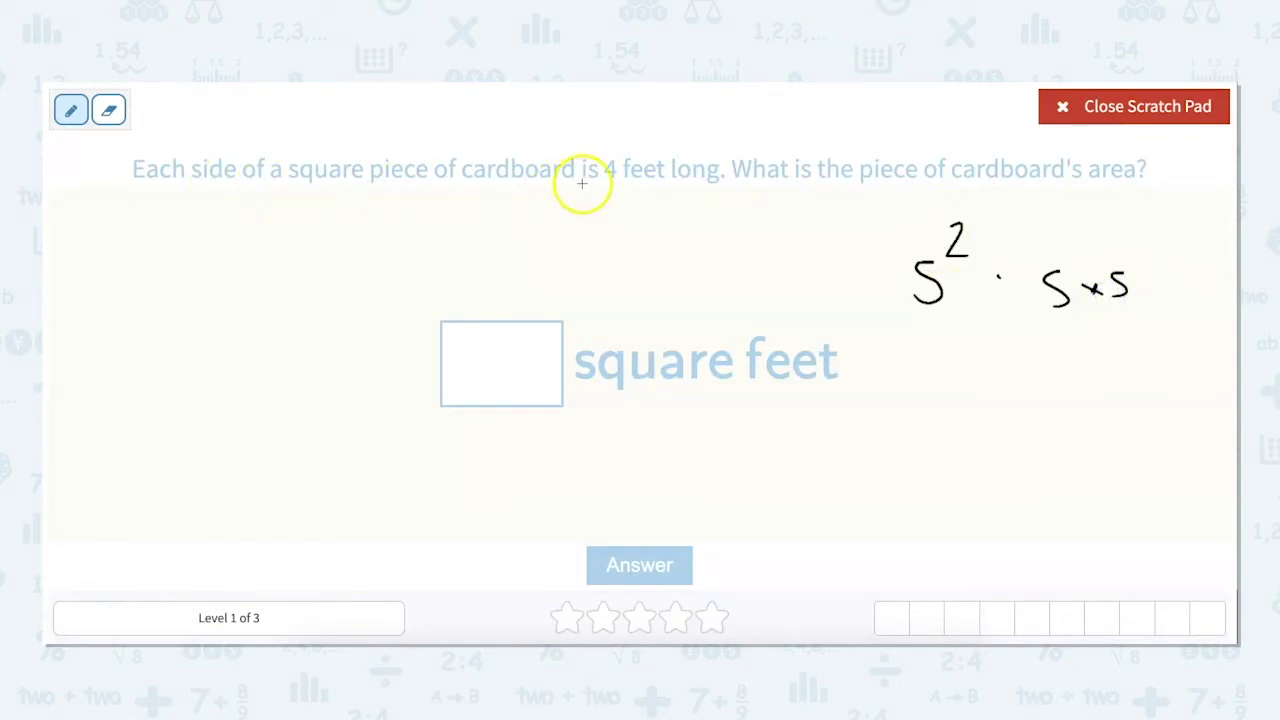
{"action": "left_click_drag", "start_coordinate": [960, 409], "coordinate": [966, 409]}
{"action": "left_click_drag", "start_coordinate": [940, 367], "coordinate": [942, 450]}
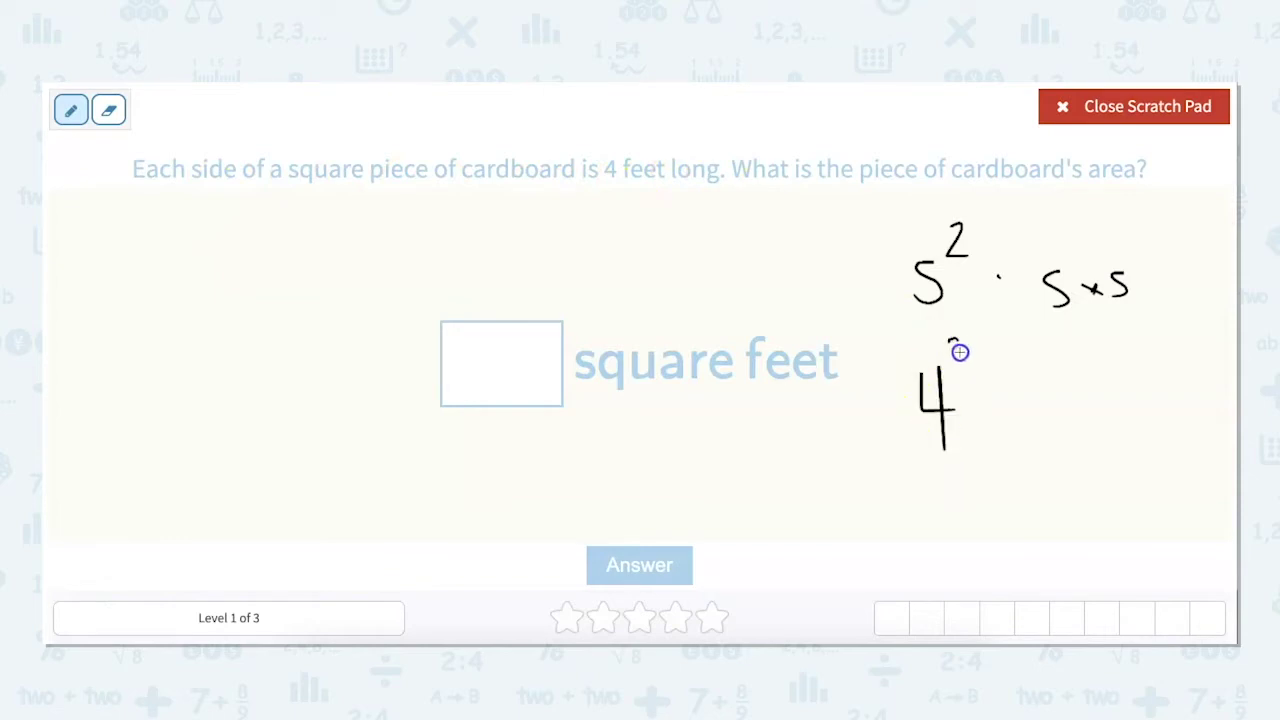
{"action": "left_click_drag", "start_coordinate": [971, 410], "coordinate": [986, 410]}
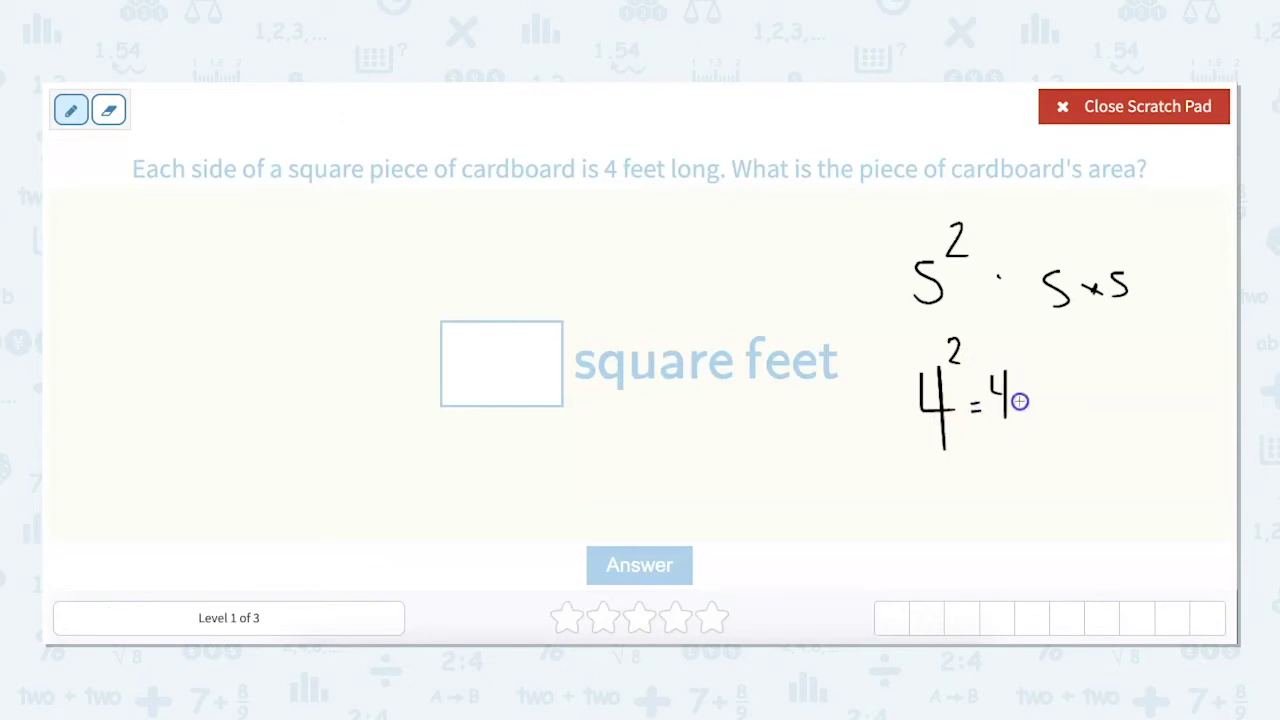
{"action": "left_click_drag", "start_coordinate": [1040, 365], "coordinate": [1041, 430]}
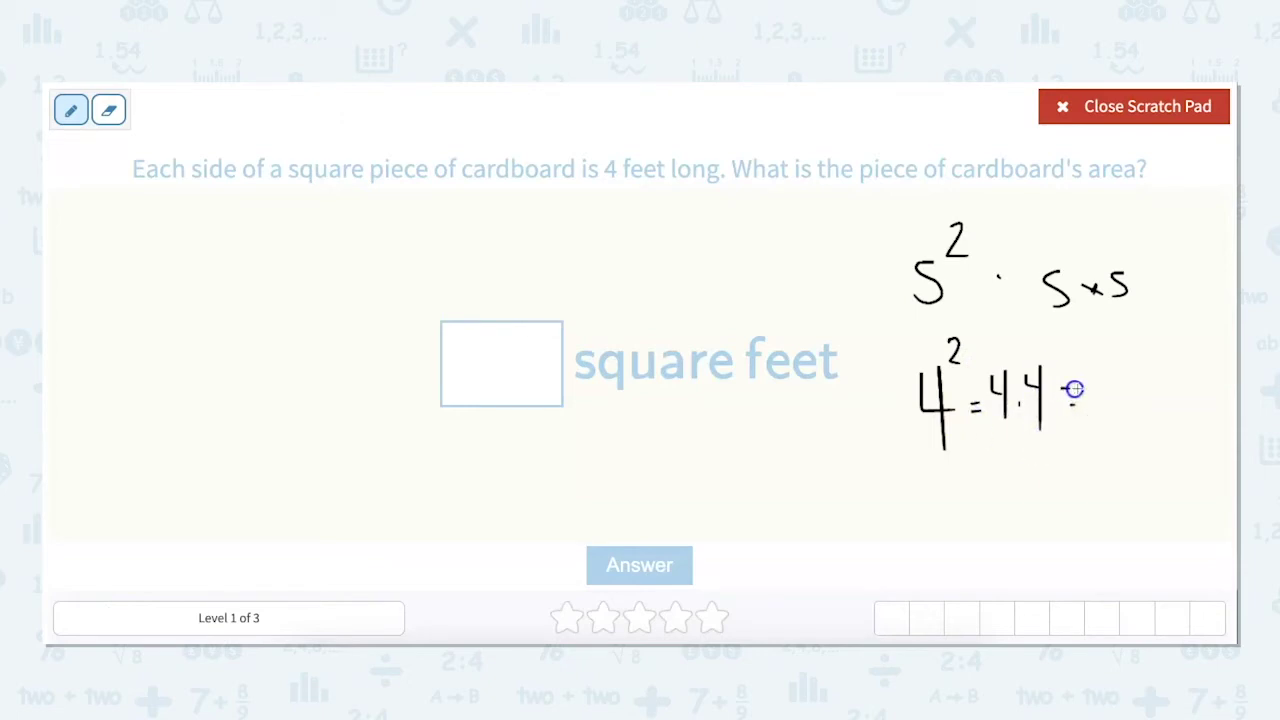
{"action": "left_click_drag", "start_coordinate": [1121, 352], "coordinate": [1124, 446]}
{"action": "mouse_move", "coordinate": [1134, 349]}
{"action": "left_mouse_down"}
{"action": "mouse_move", "coordinate": [1166, 409]}
{"action": "mouse_move", "coordinate": [1147, 452]}
{"action": "left_mouse_up"}
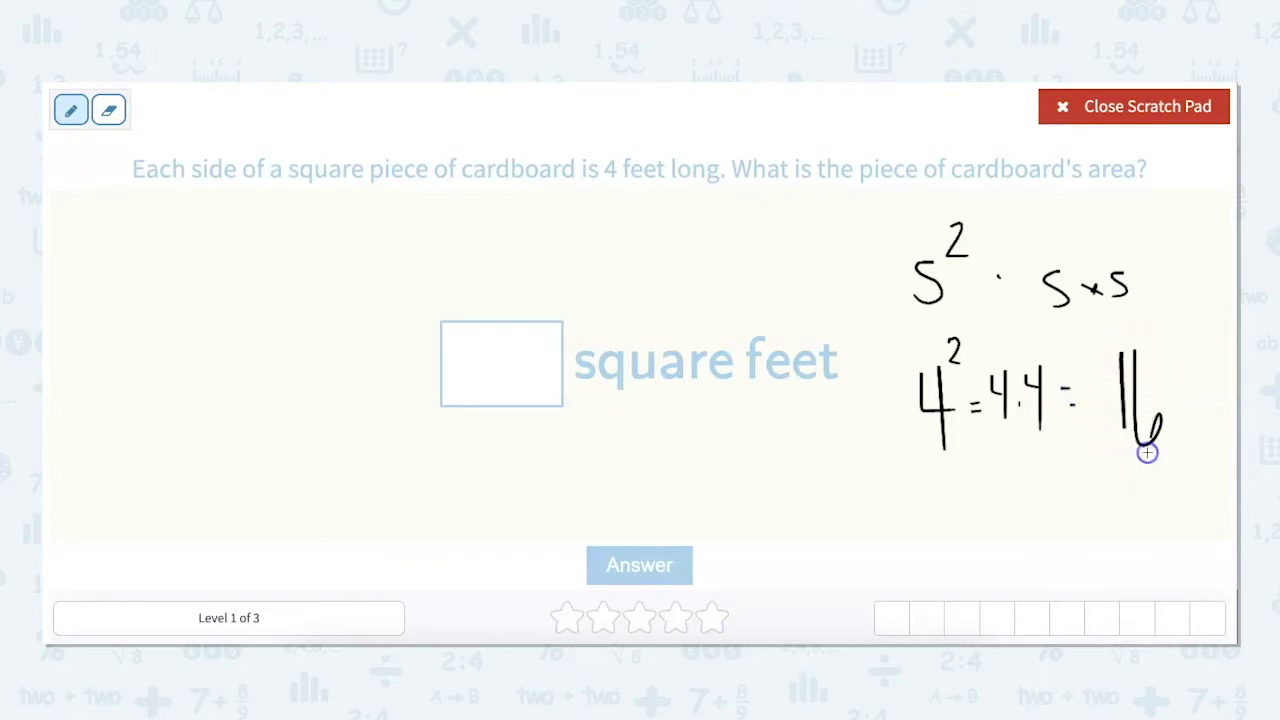
{"action": "left_click", "coordinate": [1125, 106]}
Submit 16 square feet as the cardboard square's area
{"action": "left_click", "coordinate": [542, 354]}
{"action": "type", "text": "16"}
{"action": "key", "text": "Return"}
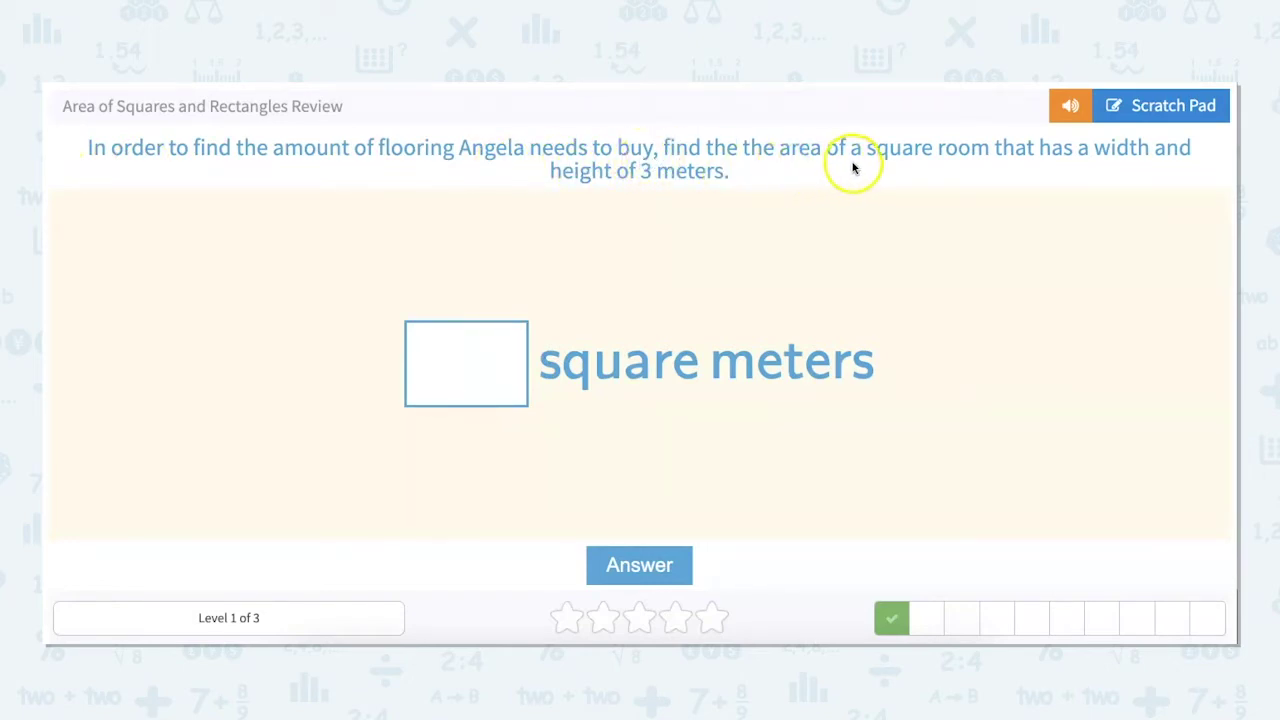
Write S² and 3² = 3×3 = 9 for the room on the scratch pad
{"action": "left_click", "coordinate": [1139, 113]}
{"action": "mouse_move", "coordinate": [951, 243]}
{"action": "left_mouse_down"}
{"action": "mouse_move", "coordinate": [960, 274]}
{"action": "mouse_move", "coordinate": [937, 263]}
{"action": "left_mouse_up"}
{"action": "left_click_drag", "start_coordinate": [956, 207], "coordinate": [966, 213]}
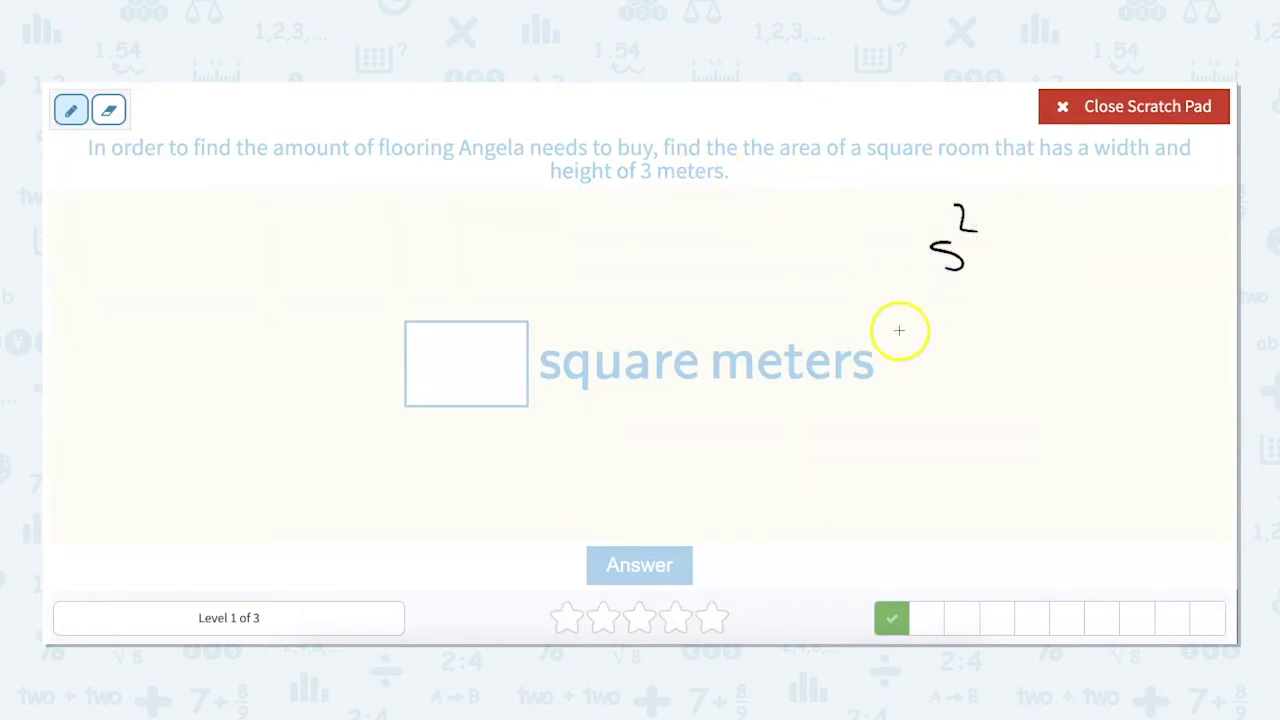
{"action": "left_click_drag", "start_coordinate": [923, 343], "coordinate": [943, 333]}
{"action": "left_click_drag", "start_coordinate": [961, 394], "coordinate": [909, 403]}
{"action": "left_click_drag", "start_coordinate": [951, 320], "coordinate": [953, 349]}
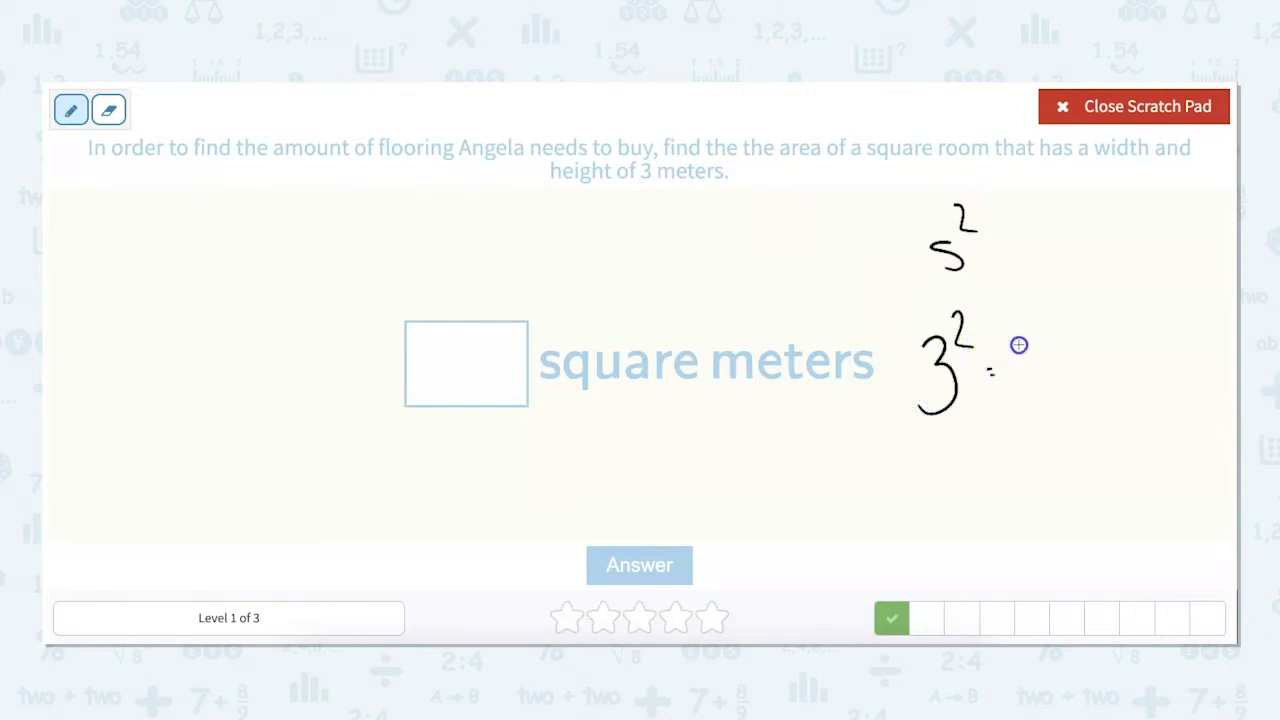
{"action": "left_click_drag", "start_coordinate": [1023, 410], "coordinate": [1018, 405]}
{"action": "left_click_drag", "start_coordinate": [1048, 368], "coordinate": [1080, 387]}
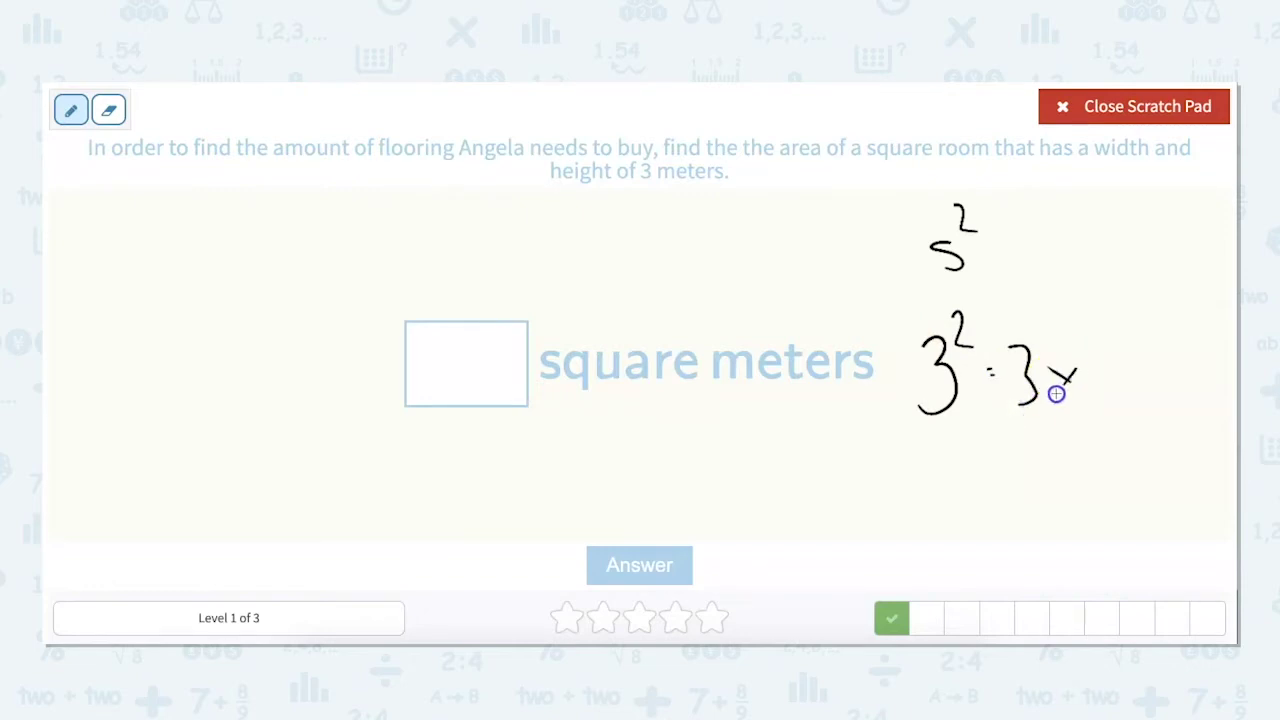
{"action": "left_click_drag", "start_coordinate": [1091, 343], "coordinate": [1082, 392]}
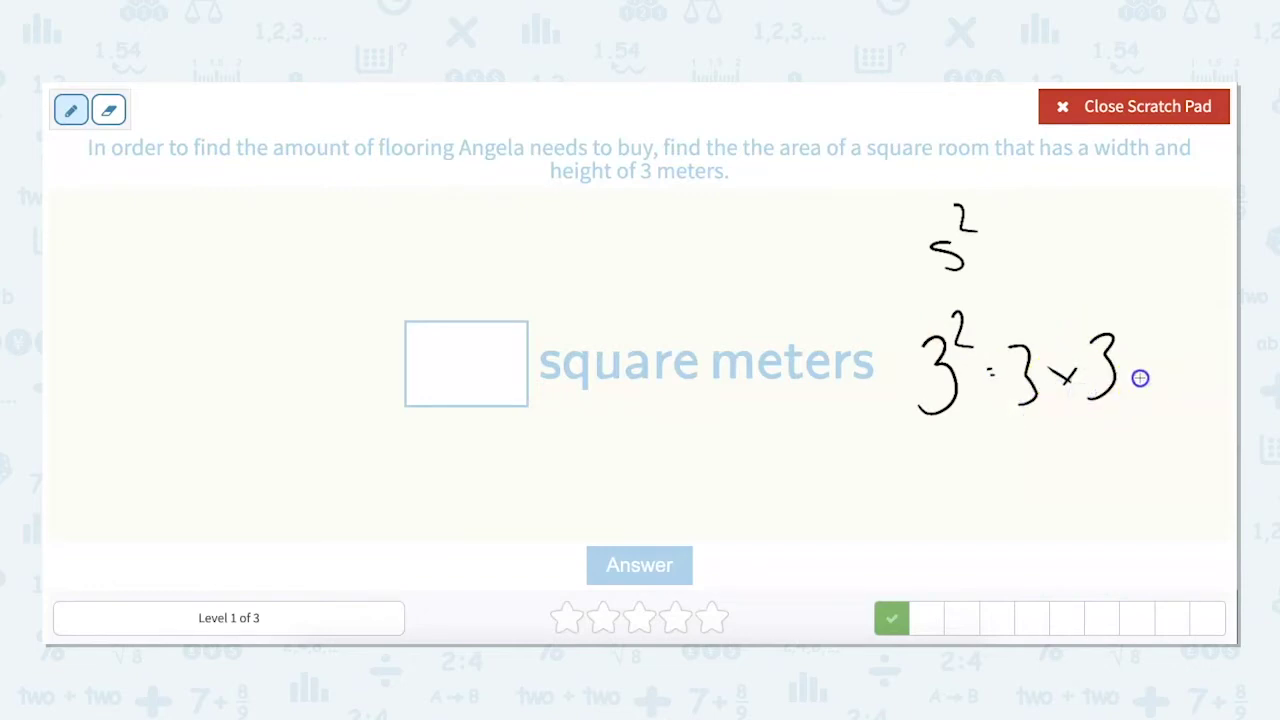
{"action": "mouse_move", "coordinate": [1200, 314]}
{"action": "left_mouse_down"}
{"action": "mouse_move", "coordinate": [1173, 358]}
{"action": "mouse_move", "coordinate": [1210, 414]}
{"action": "left_mouse_up"}
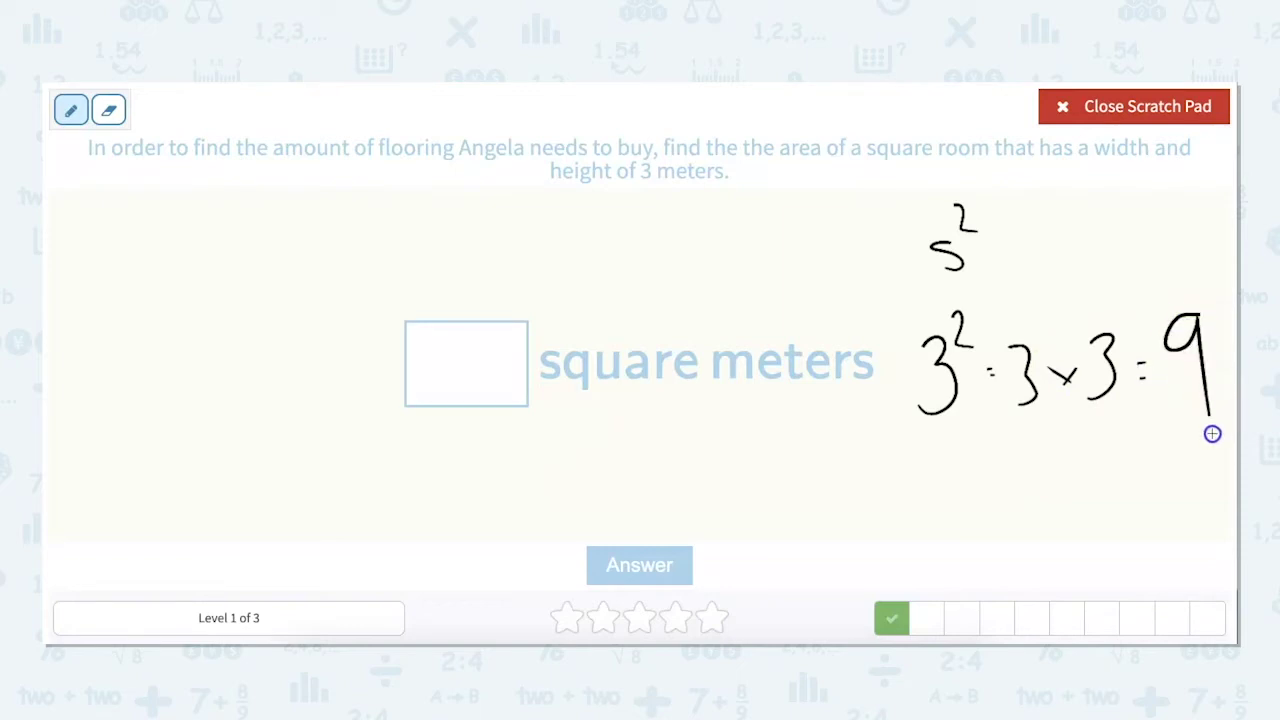
{"action": "left_click", "coordinate": [1099, 107]}
Submit 9 square meters as the room's area
{"action": "left_click", "coordinate": [487, 348]}
{"action": "type", "text": "9"}
{"action": "key", "text": "Return"}
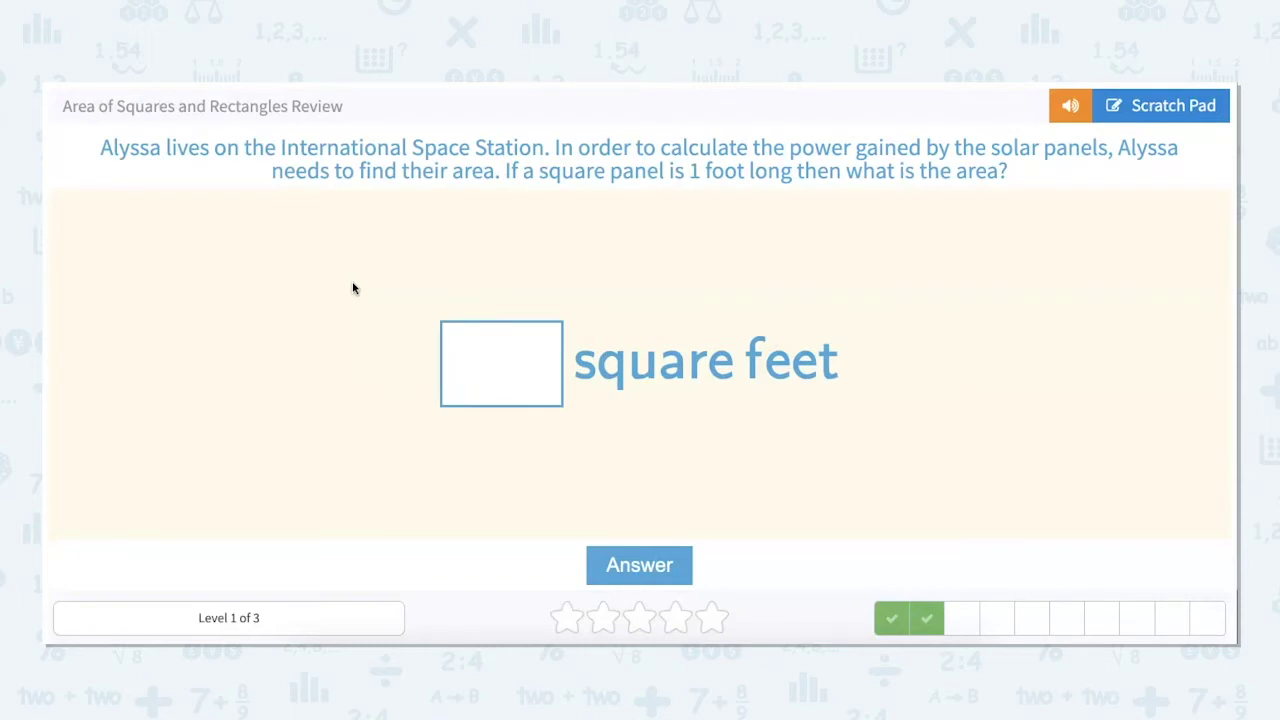
Write S² and 1² = 1 for the solar panel on the scratch pad
{"action": "left_click", "coordinate": [656, 170]}
{"action": "left_click", "coordinate": [1156, 109]}
{"action": "mouse_move", "coordinate": [962, 262]}
{"action": "left_mouse_down"}
{"action": "mouse_move", "coordinate": [937, 266]}
{"action": "mouse_move", "coordinate": [944, 301]}
{"action": "left_mouse_up"}
{"action": "left_click_drag", "start_coordinate": [971, 223], "coordinate": [976, 260]}
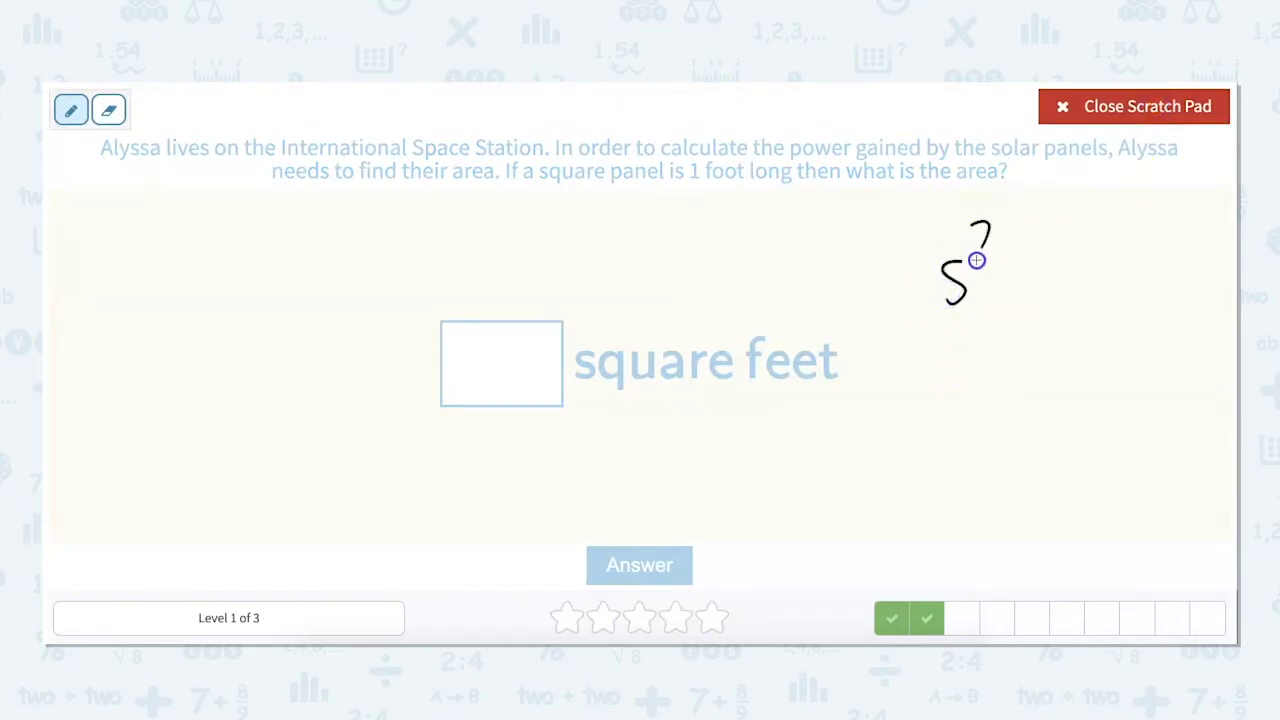
{"action": "left_click_drag", "start_coordinate": [916, 376], "coordinate": [939, 416]}
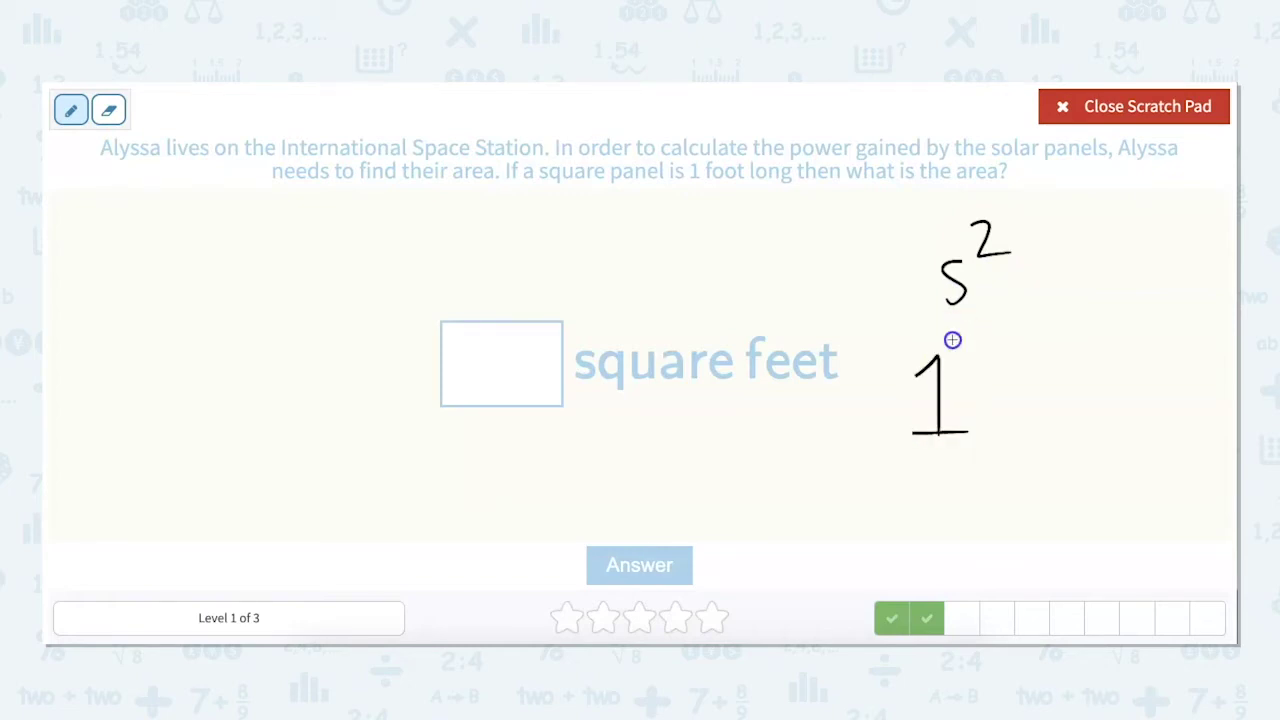
{"action": "mouse_move", "coordinate": [1017, 393]}
{"action": "left_mouse_down"}
{"action": "mouse_move", "coordinate": [1004, 392]}
{"action": "mouse_move", "coordinate": [1089, 292]}
{"action": "mouse_move", "coordinate": [1080, 437]}
{"action": "mouse_move", "coordinate": [1056, 444]}
{"action": "mouse_move", "coordinate": [1120, 437]}
{"action": "left_mouse_up"}
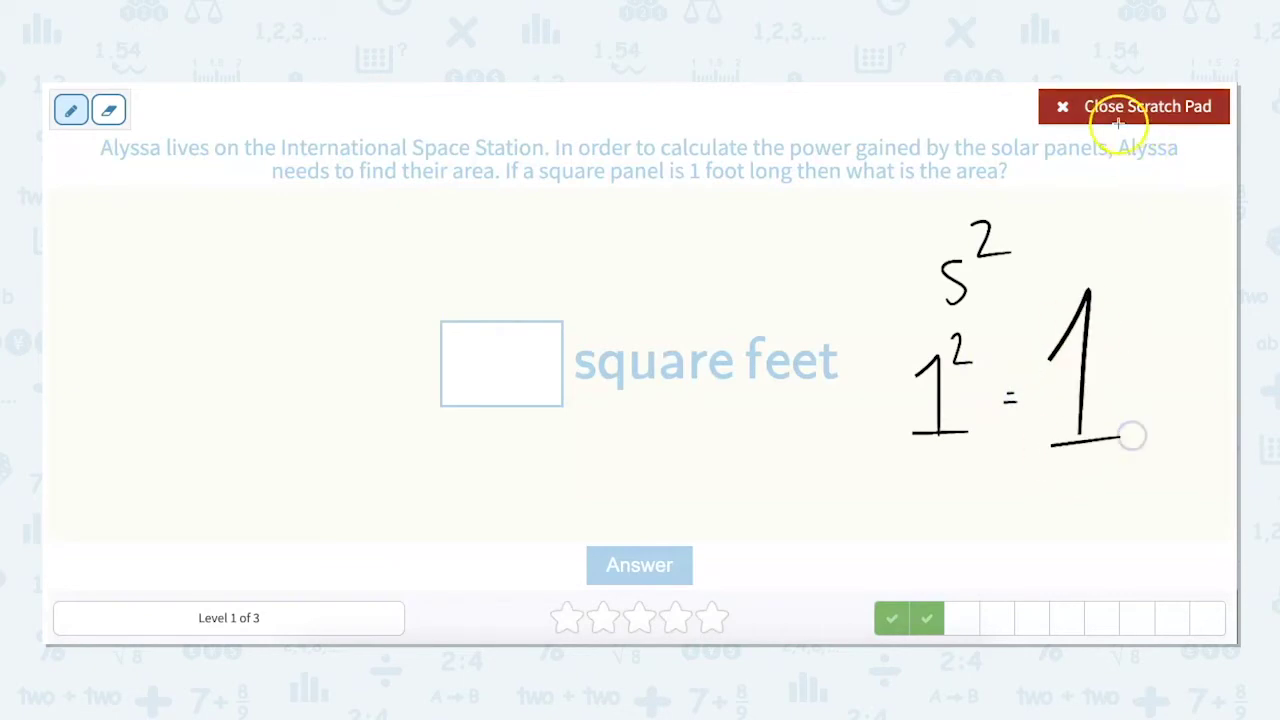
{"action": "left_click", "coordinate": [1110, 110]}
Submit 1 square foot as the solar panel's area
{"action": "left_click", "coordinate": [481, 384]}
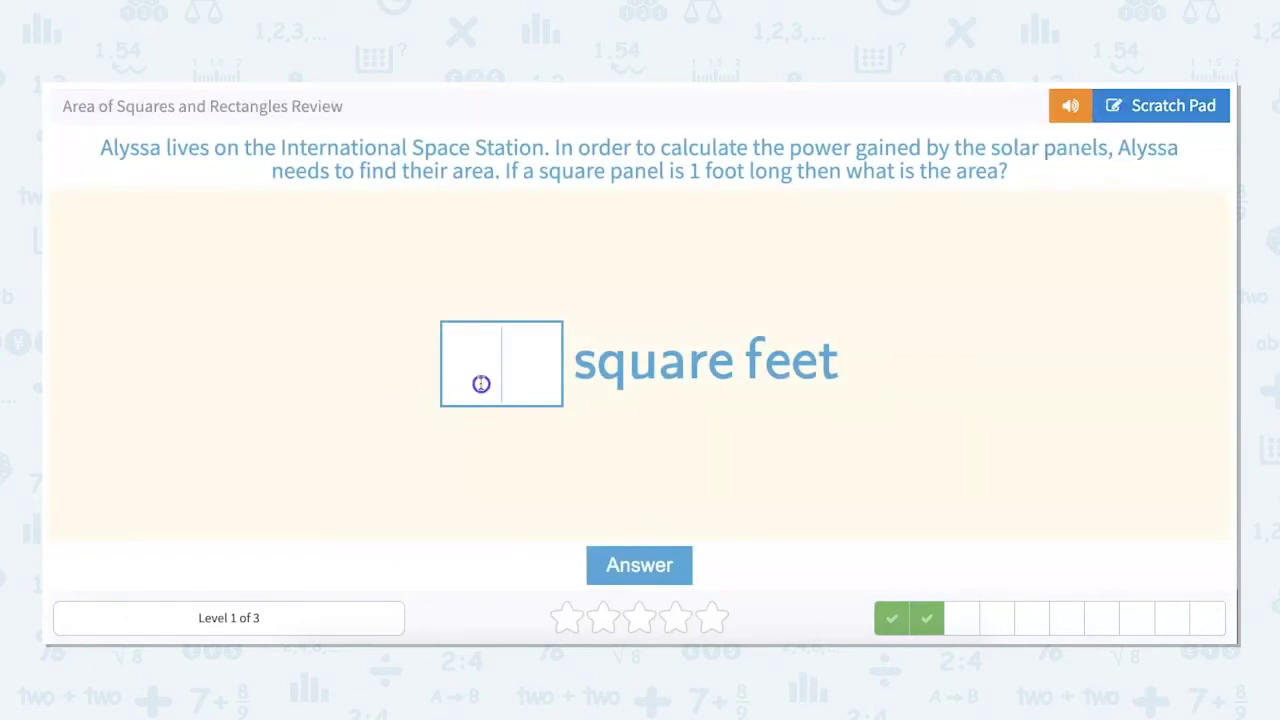
{"action": "type", "text": "1"}
{"action": "key", "text": "Return"}
{"action": "left_click", "coordinate": [357, 403]}
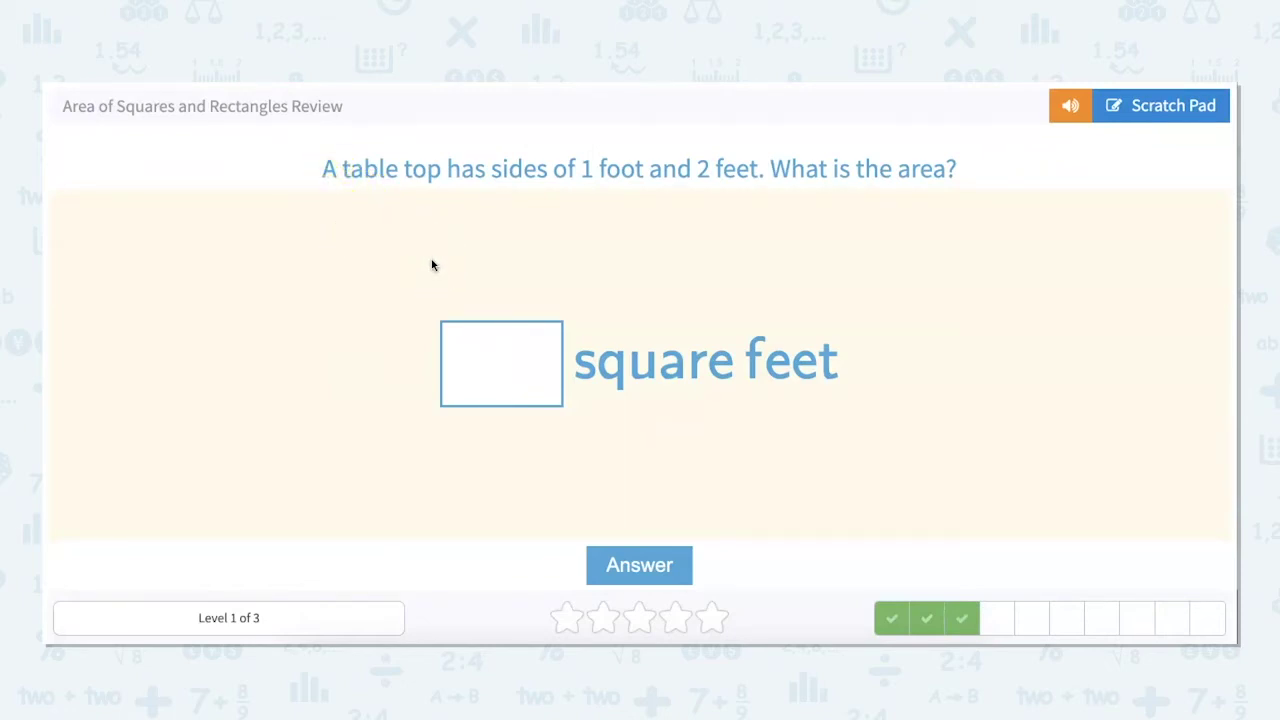
Sketch the 1 by 2 table top rectangle with L × W and area 2 on the scratch pad
{"action": "left_click", "coordinate": [1151, 108]}
{"action": "left_click_drag", "start_coordinate": [884, 232], "coordinate": [887, 290]}
{"action": "left_click_drag", "start_coordinate": [886, 232], "coordinate": [1013, 218]}
{"action": "left_click_drag", "start_coordinate": [1025, 277], "coordinate": [887, 295]}
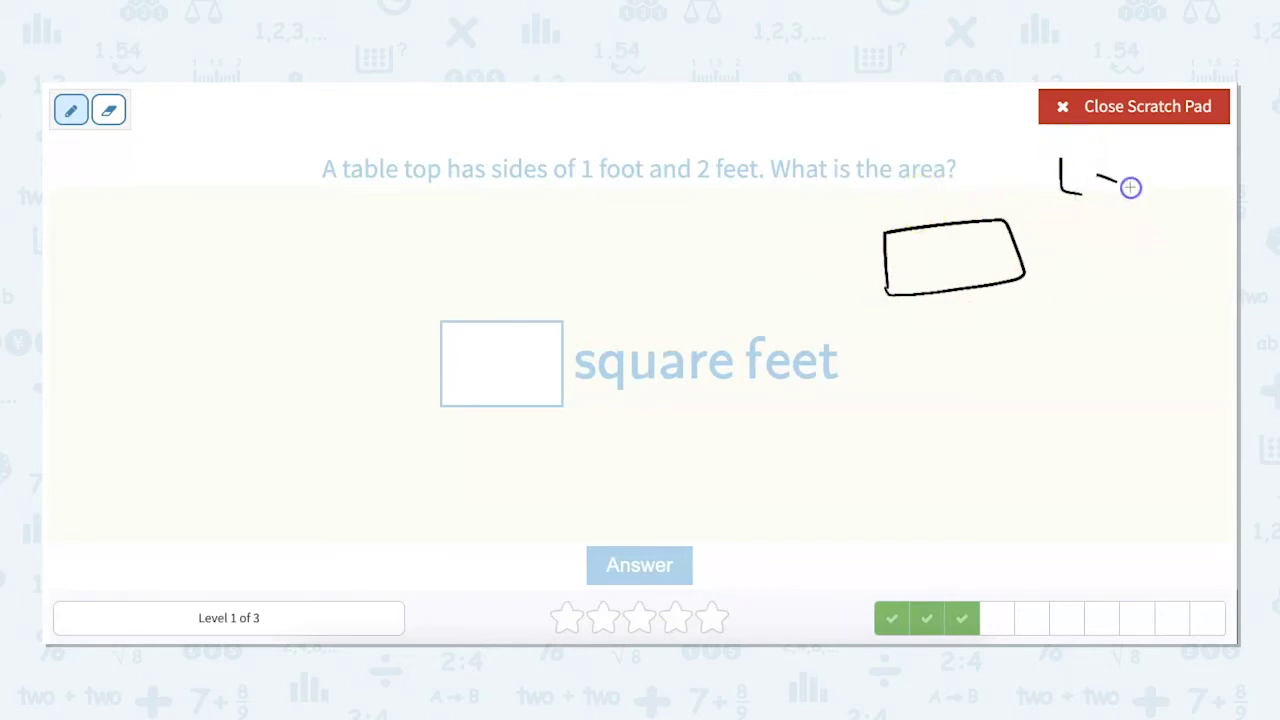
{"action": "left_click_drag", "start_coordinate": [1093, 188], "coordinate": [1120, 172]}
{"action": "mouse_move", "coordinate": [1099, 172]}
{"action": "left_mouse_down"}
{"action": "mouse_move", "coordinate": [1143, 194]}
{"action": "mouse_move", "coordinate": [1166, 172]}
{"action": "left_mouse_up"}
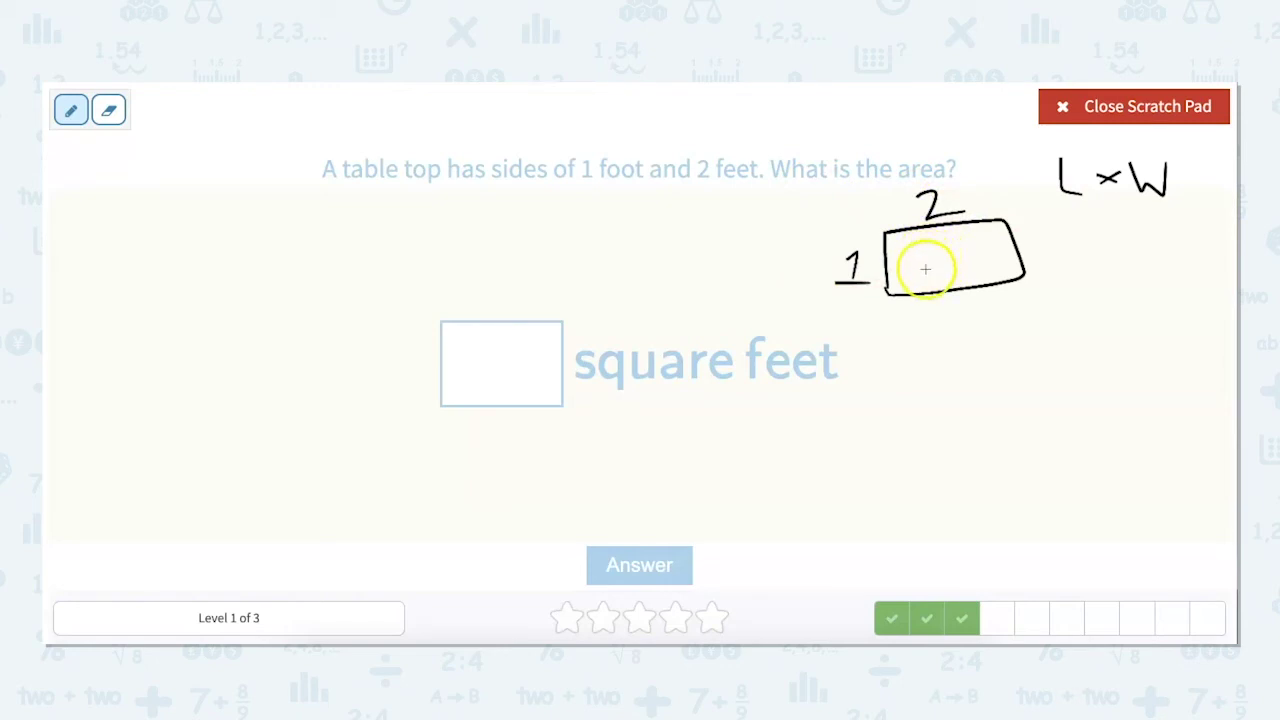
{"action": "mouse_move", "coordinate": [946, 249]}
{"action": "left_mouse_down"}
{"action": "mouse_move", "coordinate": [948, 309]}
{"action": "mouse_move", "coordinate": [1022, 300]}
{"action": "left_mouse_up"}
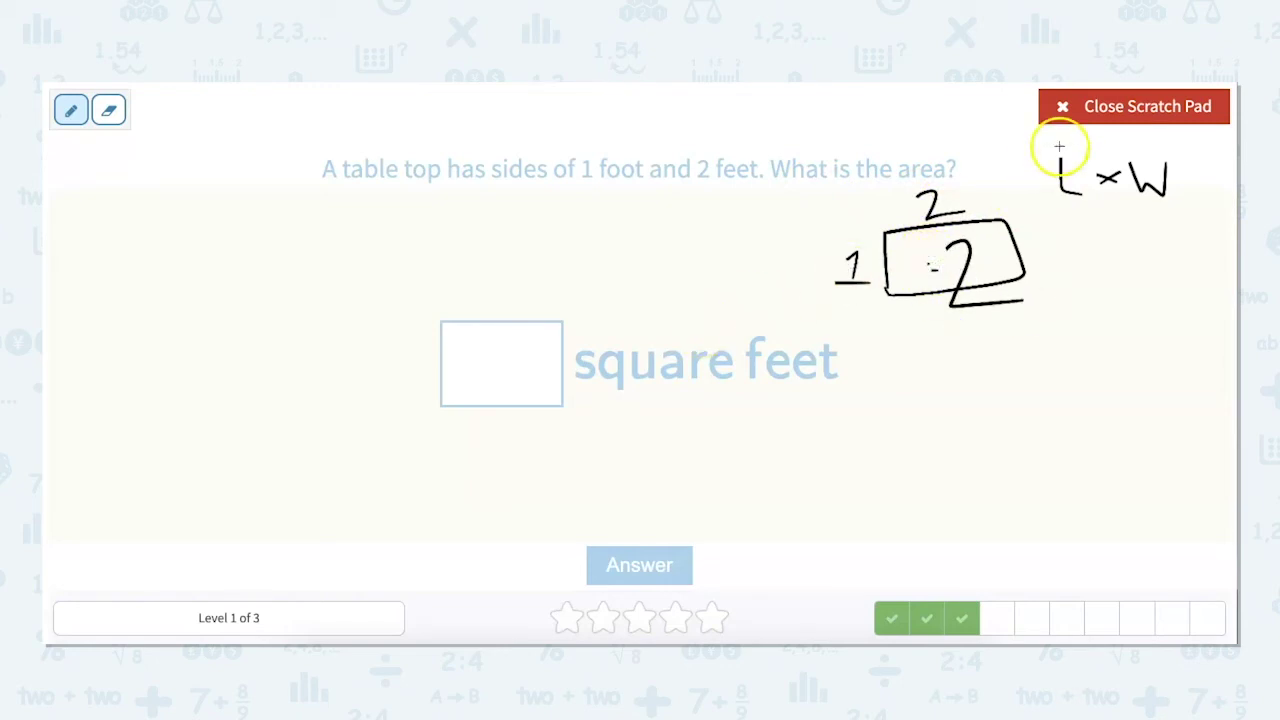
{"action": "left_click", "coordinate": [1102, 117]}
Submit 2 square feet as the table top's area
{"action": "left_click", "coordinate": [519, 365]}
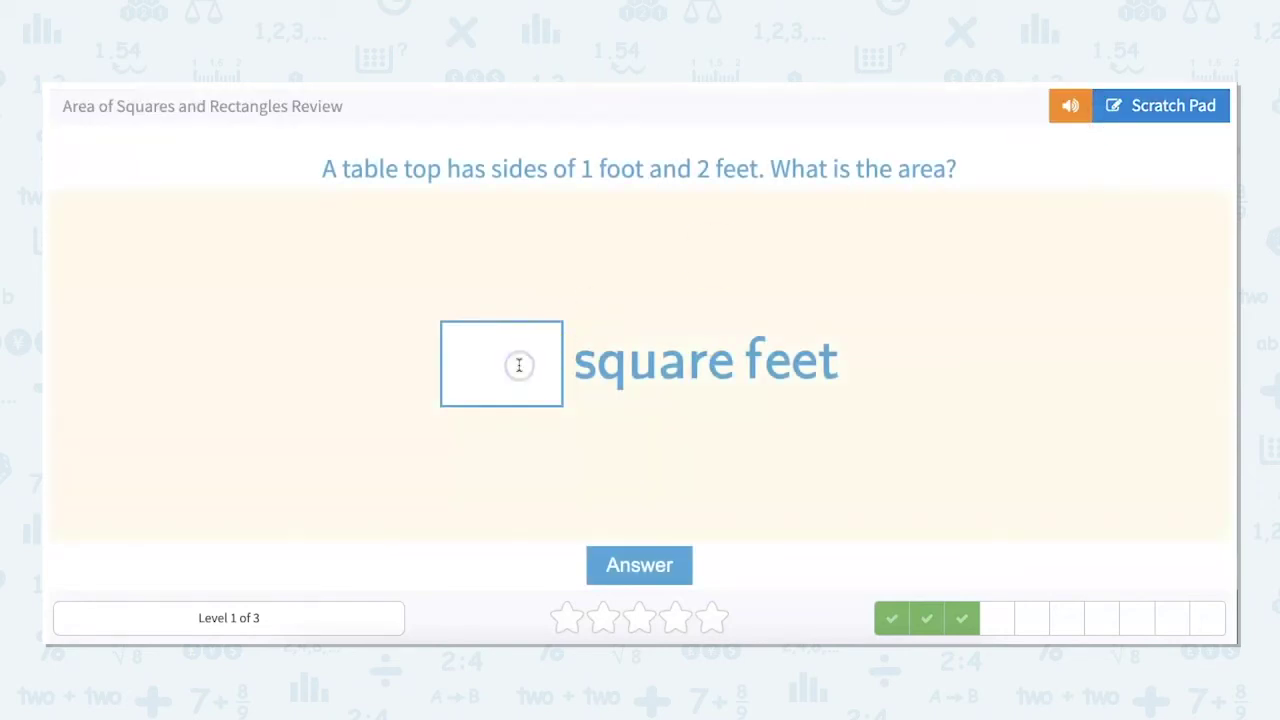
{"action": "type", "text": "2"}
{"action": "key", "text": "Return"}
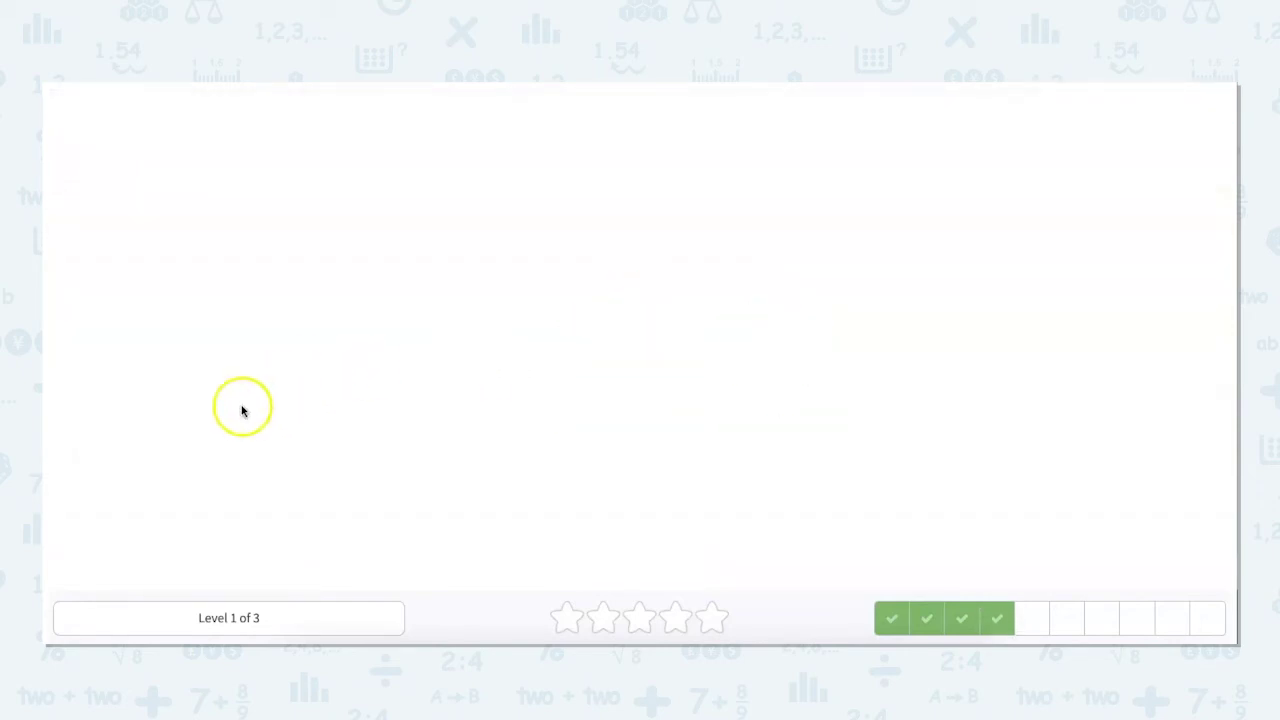
{"action": "left_click", "coordinate": [69, 610]}
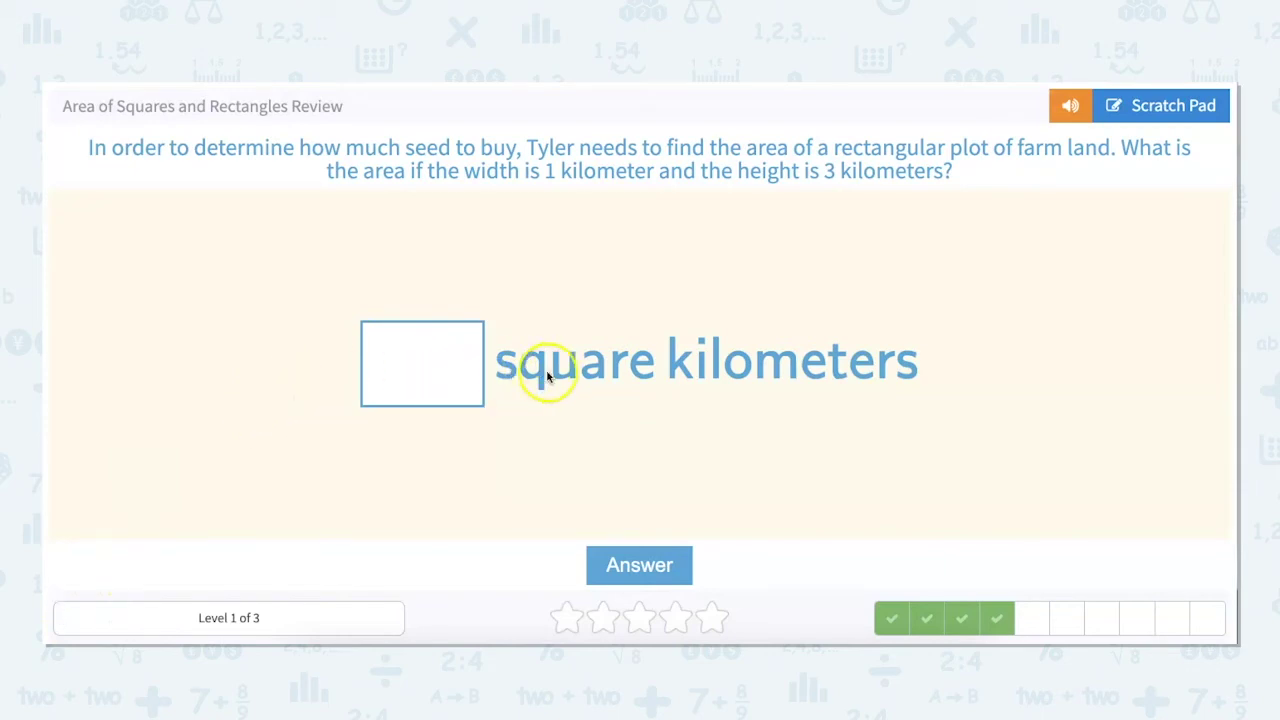
Draw the farm plot as a rectangle labelled 1 and 3, writing = 3 beneath it
{"action": "left_click", "coordinate": [753, 320]}
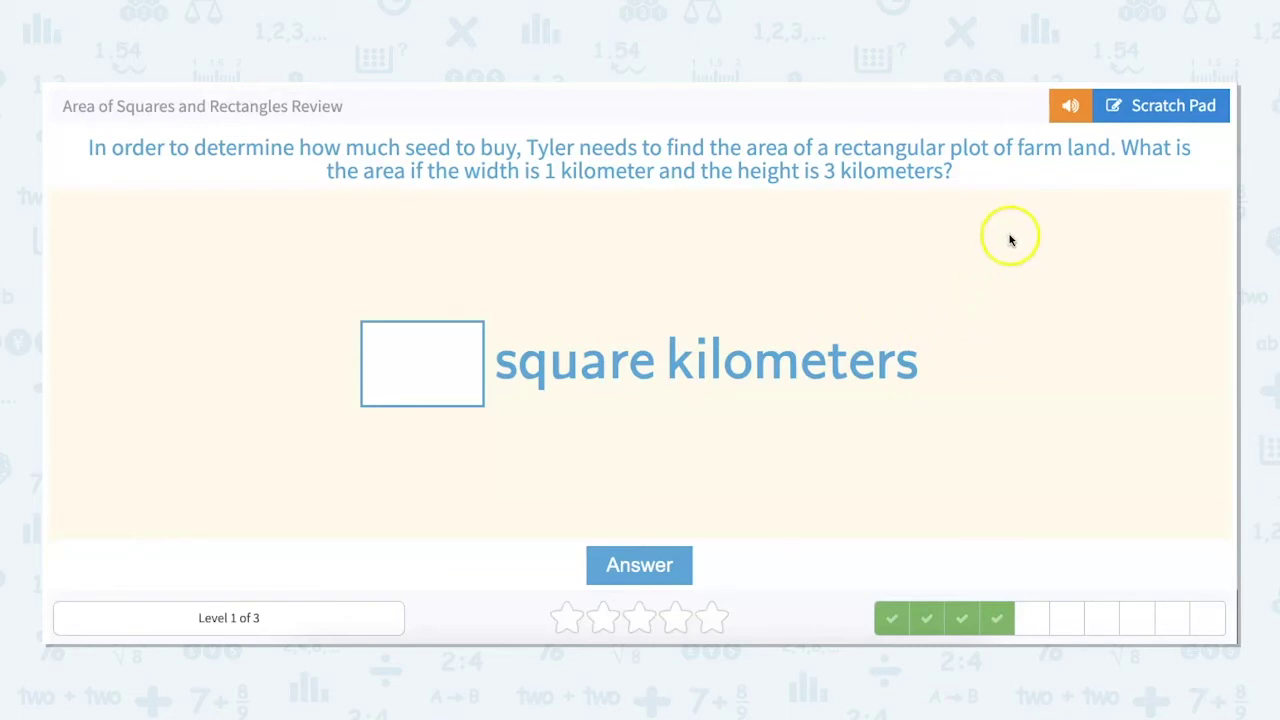
{"action": "left_click", "coordinate": [1136, 110]}
{"action": "left_click_drag", "start_coordinate": [926, 243], "coordinate": [927, 347]}
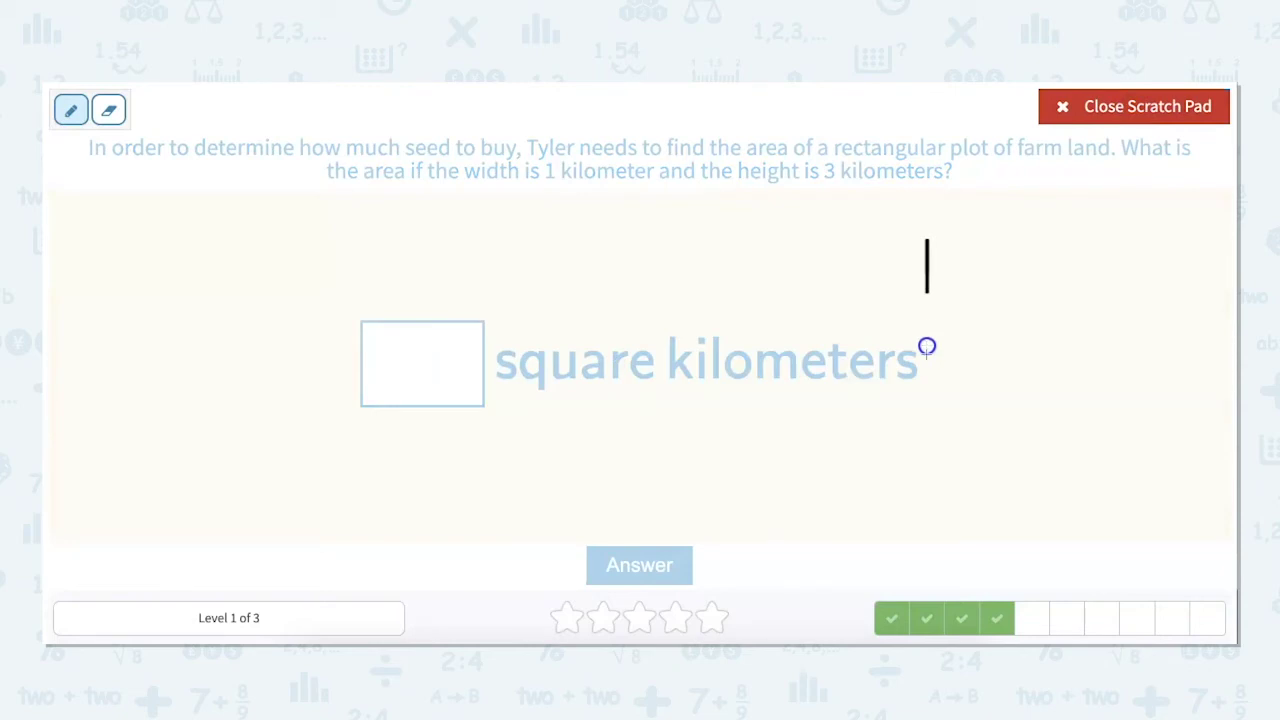
{"action": "mouse_move", "coordinate": [929, 240]}
{"action": "left_mouse_down"}
{"action": "mouse_move", "coordinate": [1051, 231]}
{"action": "mouse_move", "coordinate": [1120, 274]}
{"action": "mouse_move", "coordinate": [1086, 297]}
{"action": "mouse_move", "coordinate": [925, 313]}
{"action": "left_mouse_up"}
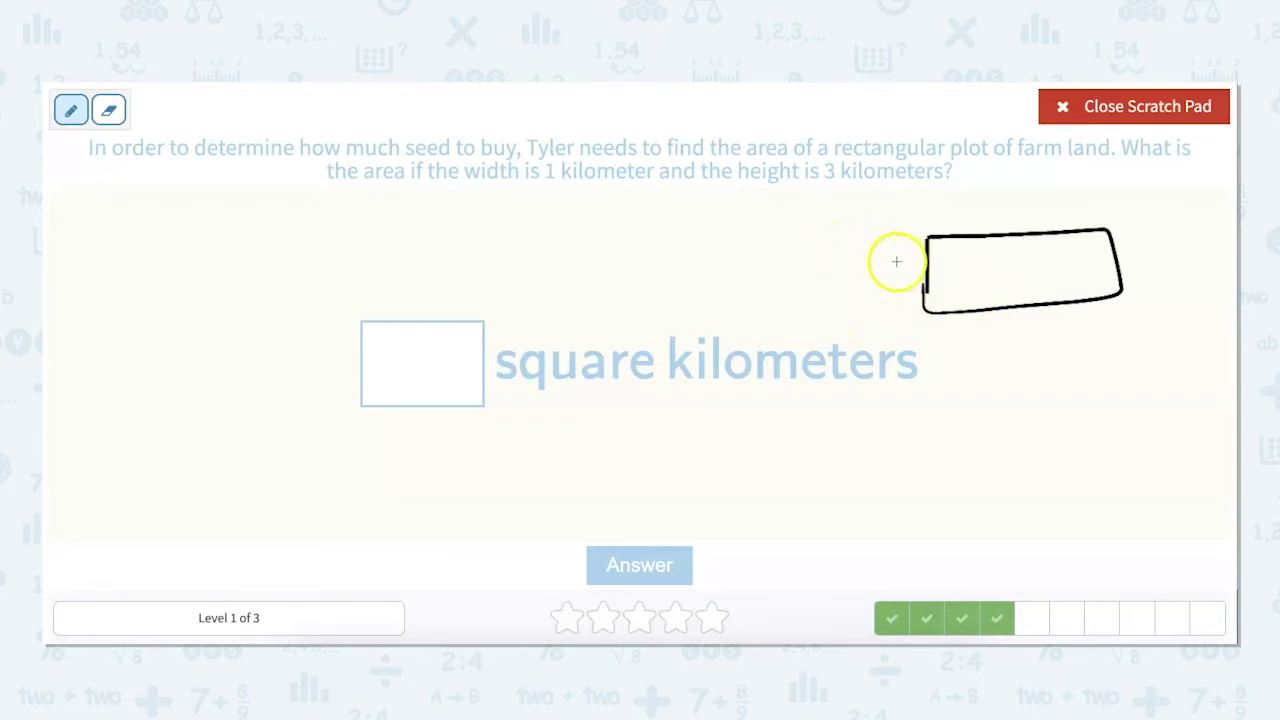
{"action": "left_click", "coordinate": [880, 262]}
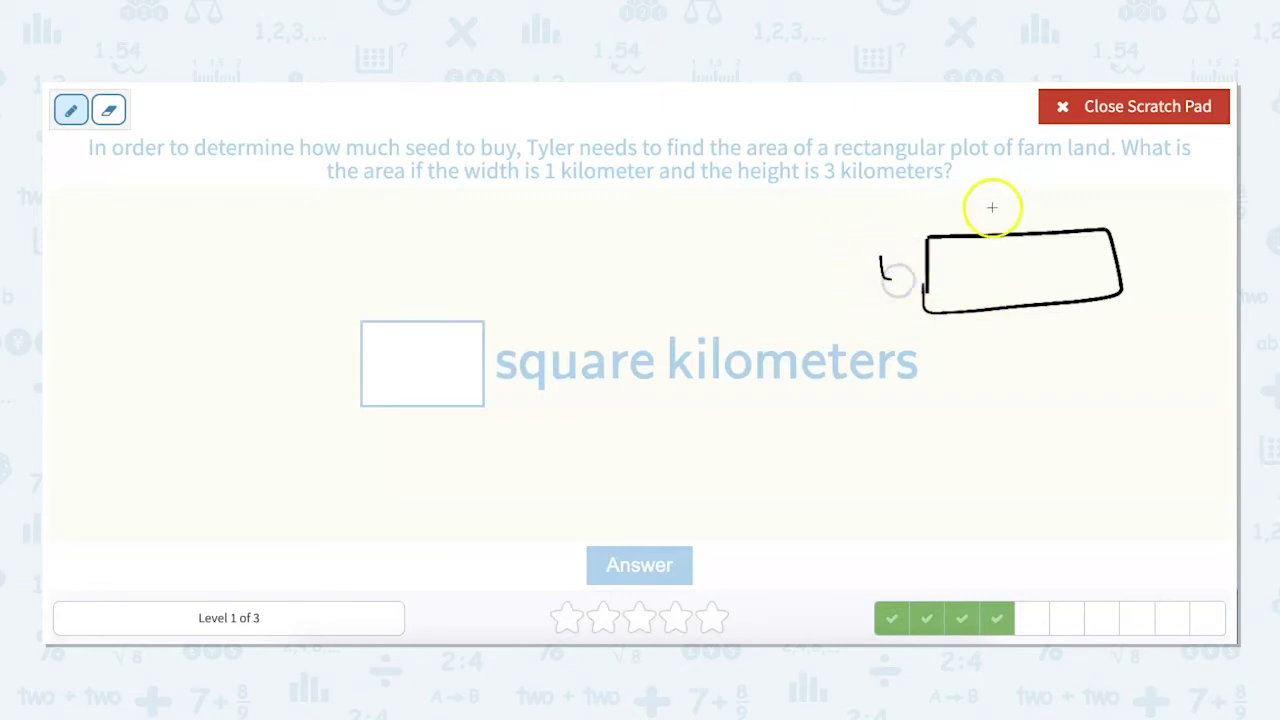
{"action": "left_click_drag", "start_coordinate": [1010, 212], "coordinate": [1025, 207]}
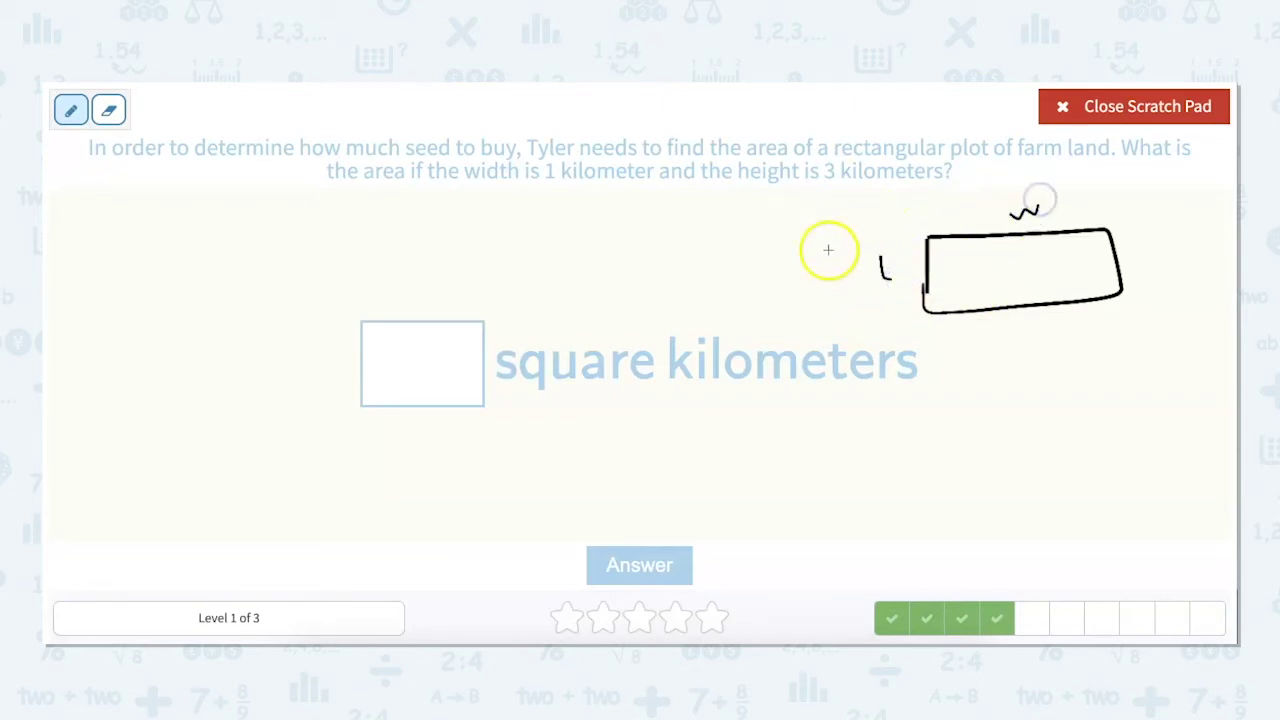
{"action": "left_click_drag", "start_coordinate": [927, 240], "coordinate": [927, 265]}
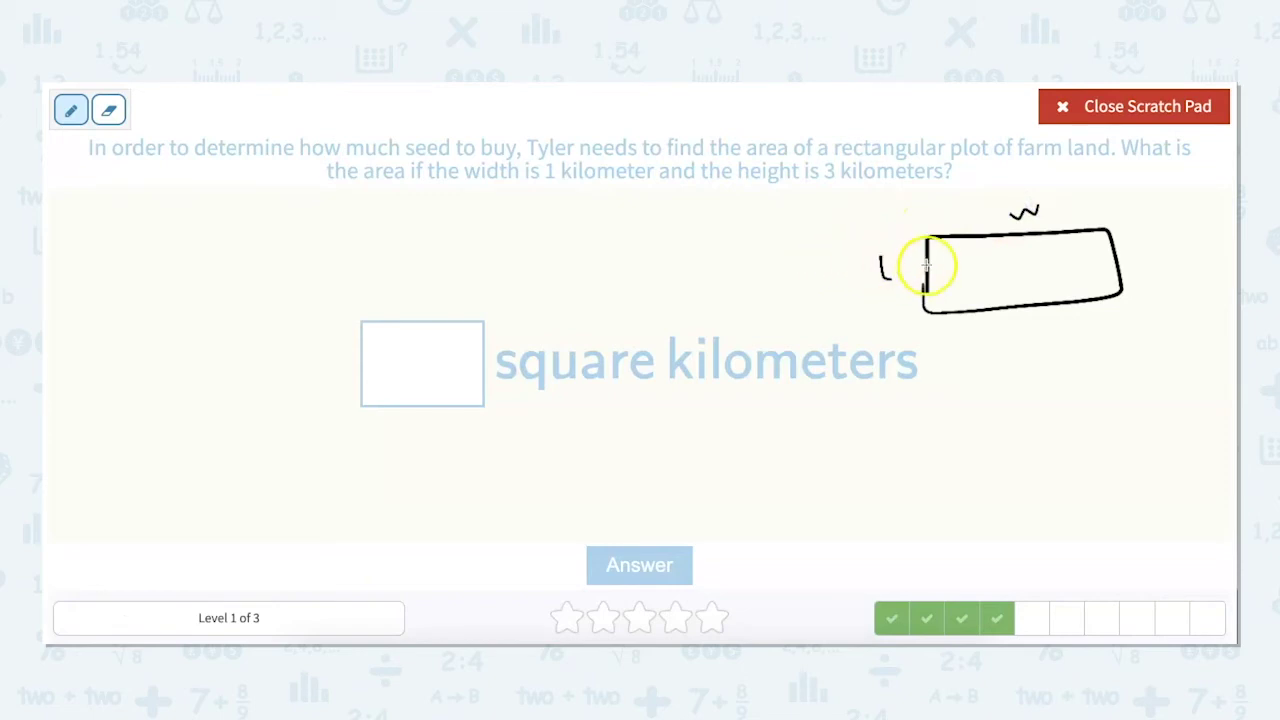
{"action": "left_click", "coordinate": [832, 270]}
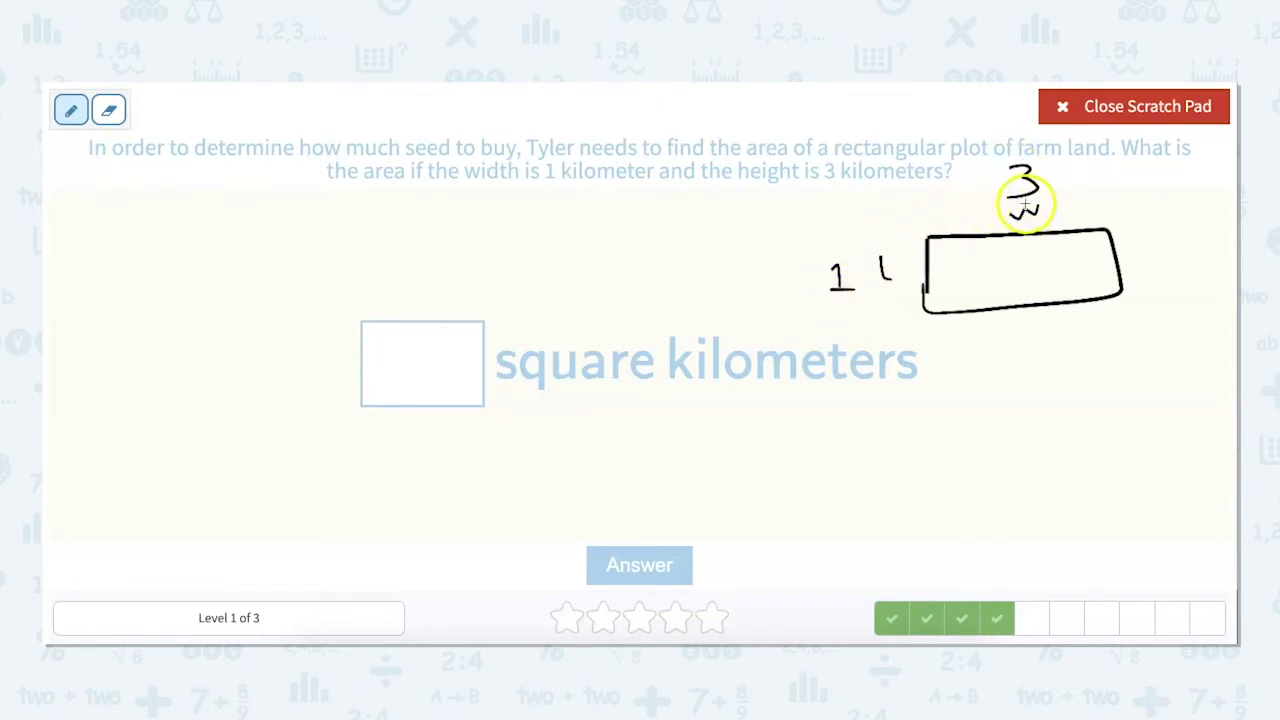
{"action": "left_click_drag", "start_coordinate": [982, 356], "coordinate": [998, 355]}
{"action": "mouse_move", "coordinate": [1022, 342]}
{"action": "left_mouse_down"}
{"action": "mouse_move", "coordinate": [1054, 337]}
{"action": "mouse_move", "coordinate": [1030, 400]}
{"action": "mouse_move", "coordinate": [1003, 406]}
{"action": "left_mouse_up"}
Submit 3 square kilometres for the farm plot, then 6 for the 3 mm by 2 mm rectangle
{"action": "left_click", "coordinate": [1124, 110]}
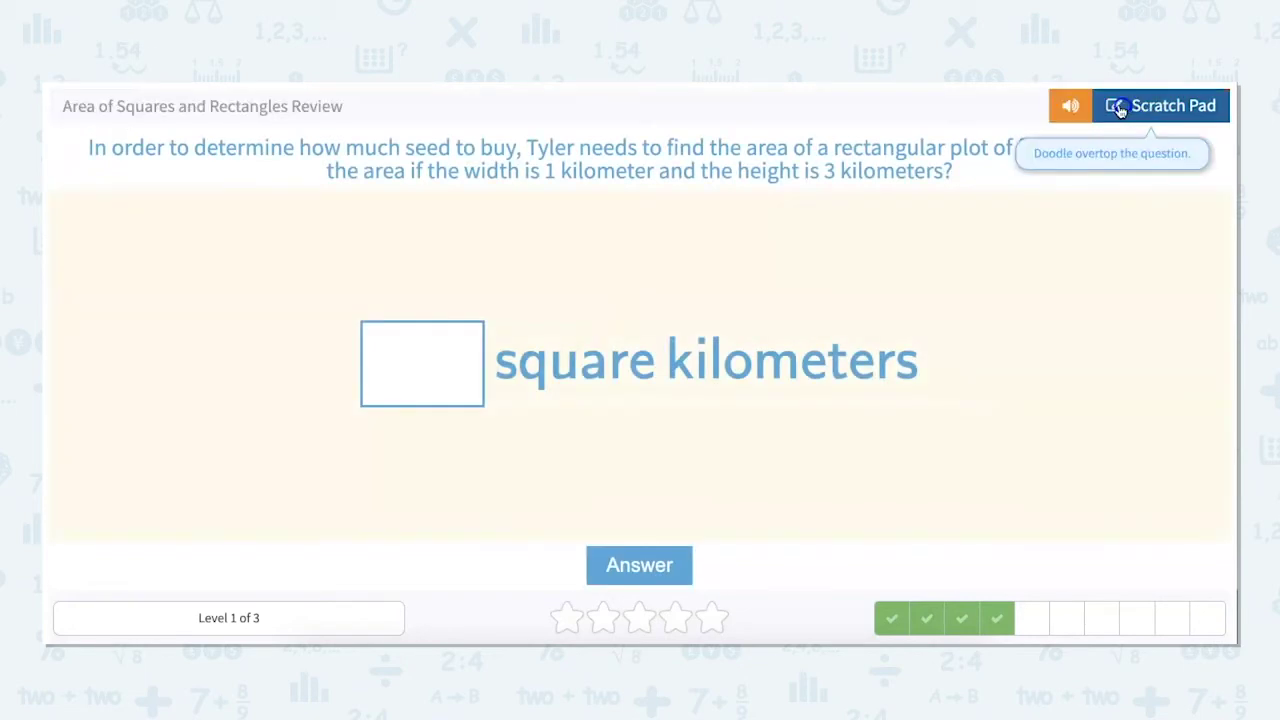
{"action": "left_click", "coordinate": [437, 377]}
{"action": "type", "text": "3"}
{"action": "key", "text": "Return"}
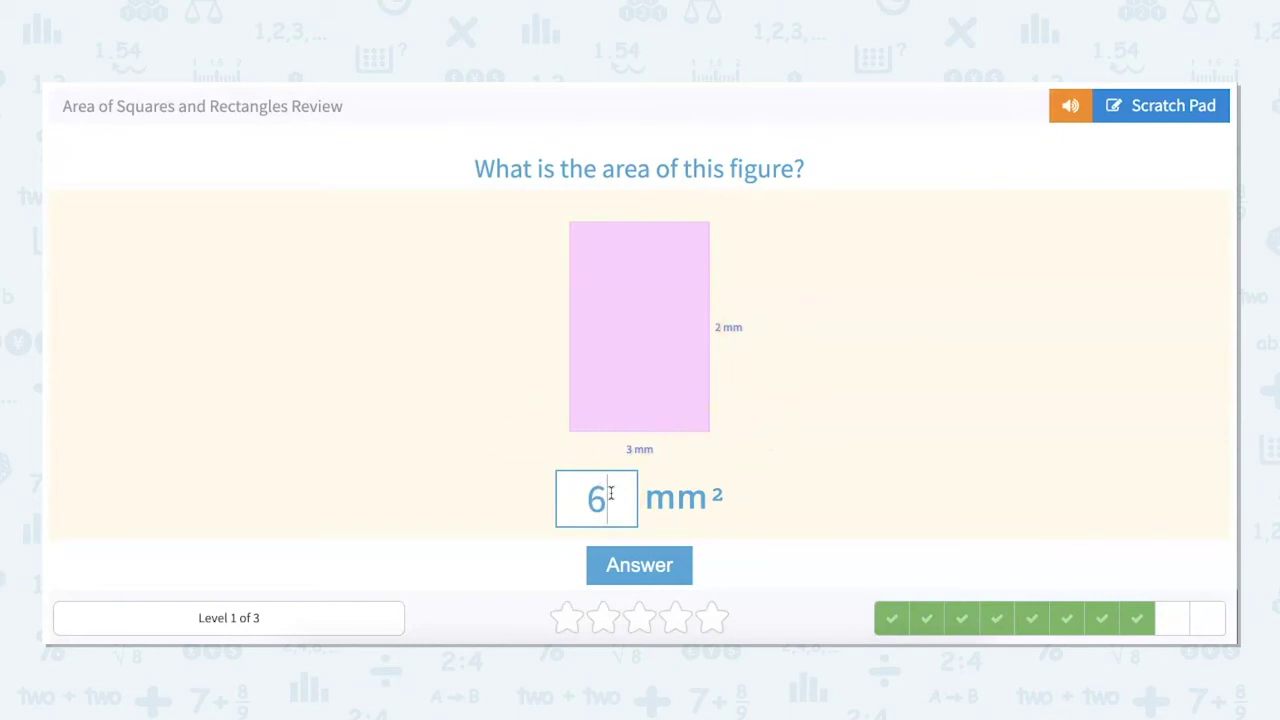
{"action": "key", "text": "Return"}
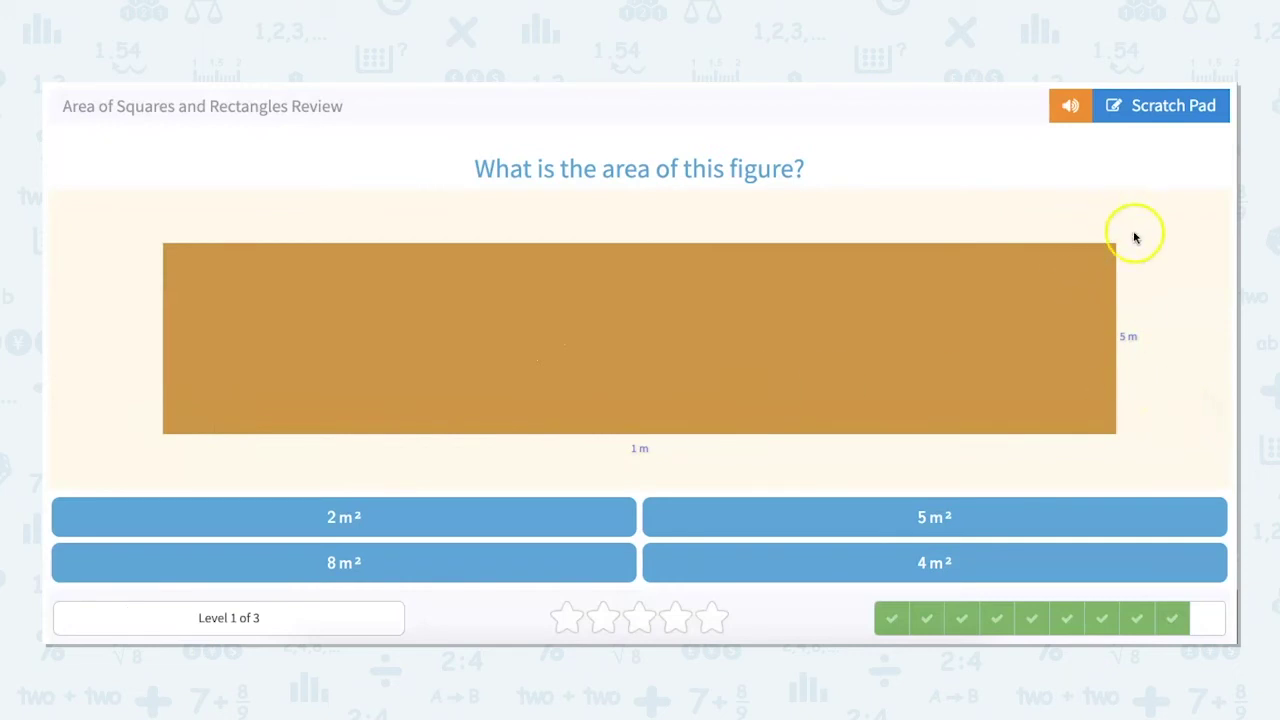
Choose 5 m² for the 1 m by 5 m rectangle and move on to Level 2
{"action": "left_click", "coordinate": [890, 511]}
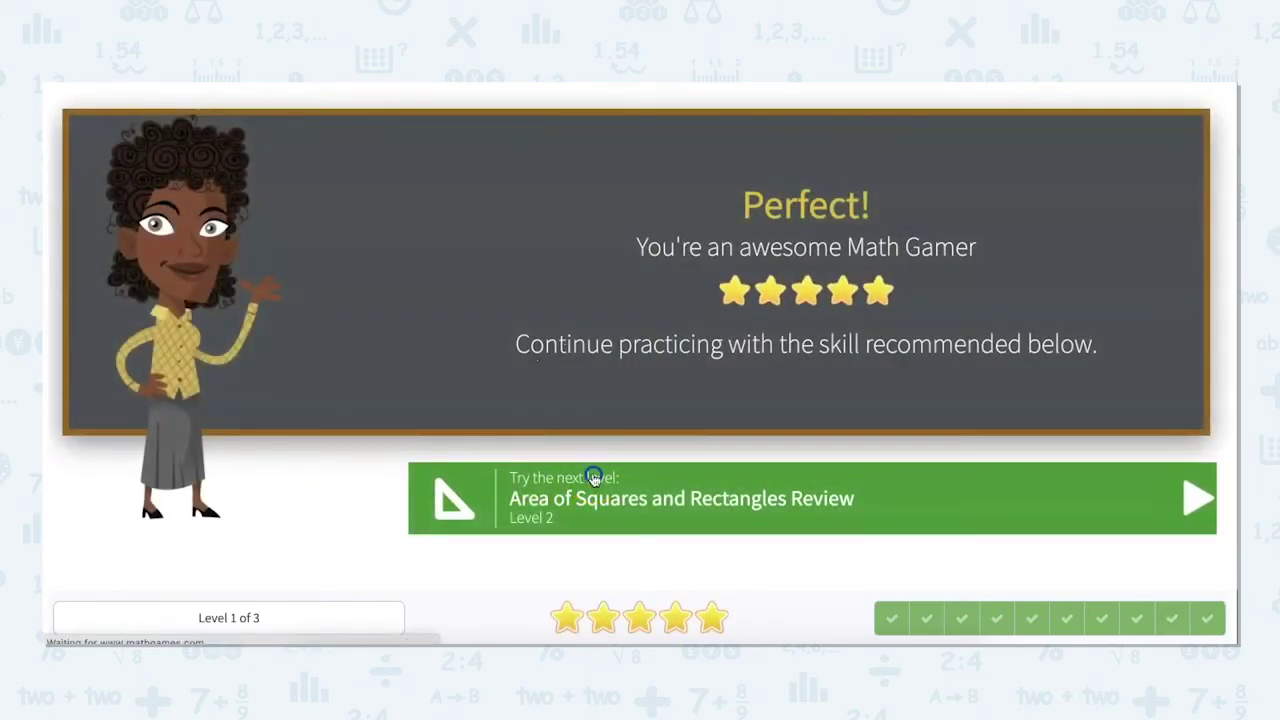
{"action": "left_click", "coordinate": [594, 480]}
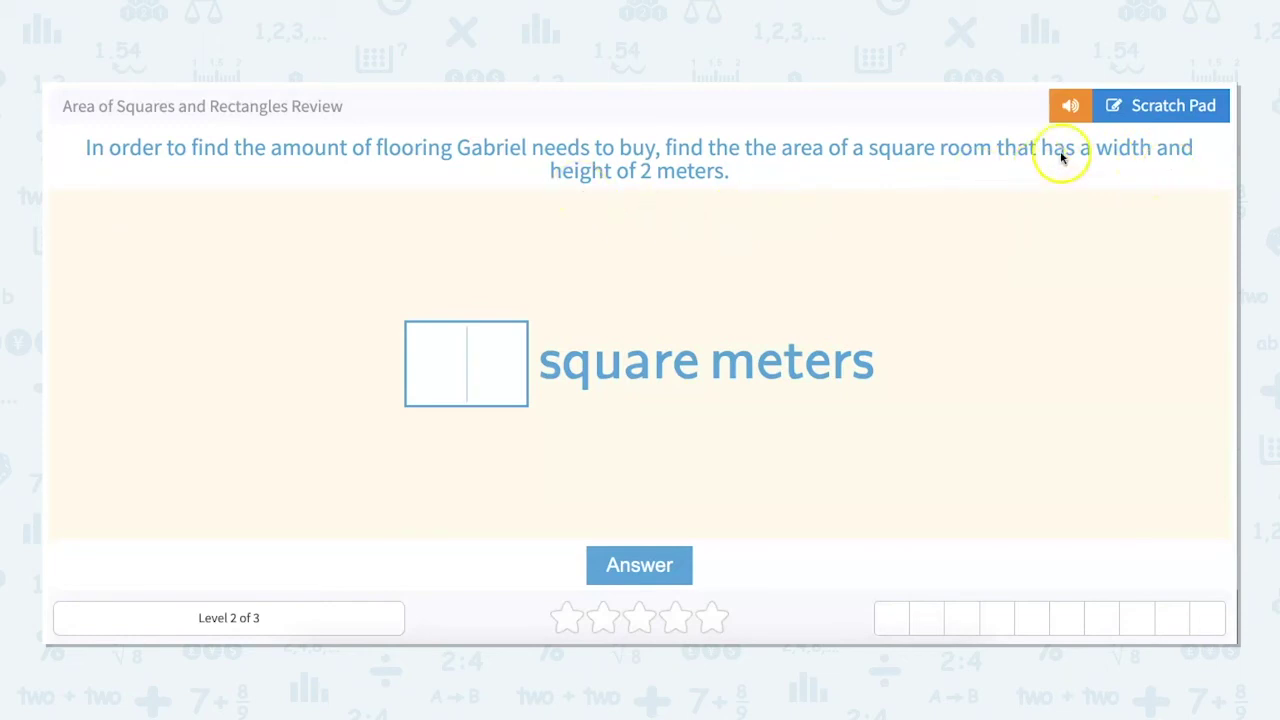
Write s² and 2² = 4 for the square room on the scratch pad
{"action": "left_click", "coordinate": [1152, 114]}
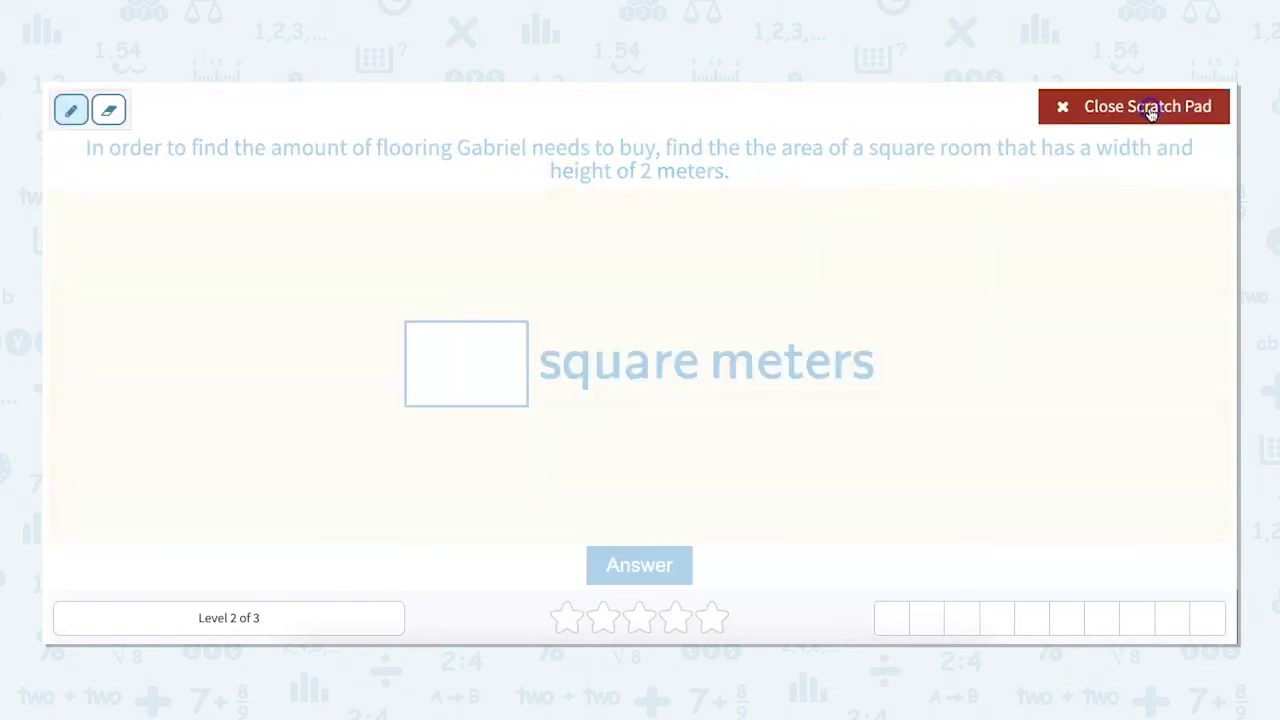
{"action": "left_click", "coordinate": [941, 221]}
{"action": "left_click_drag", "start_coordinate": [931, 248], "coordinate": [925, 245]}
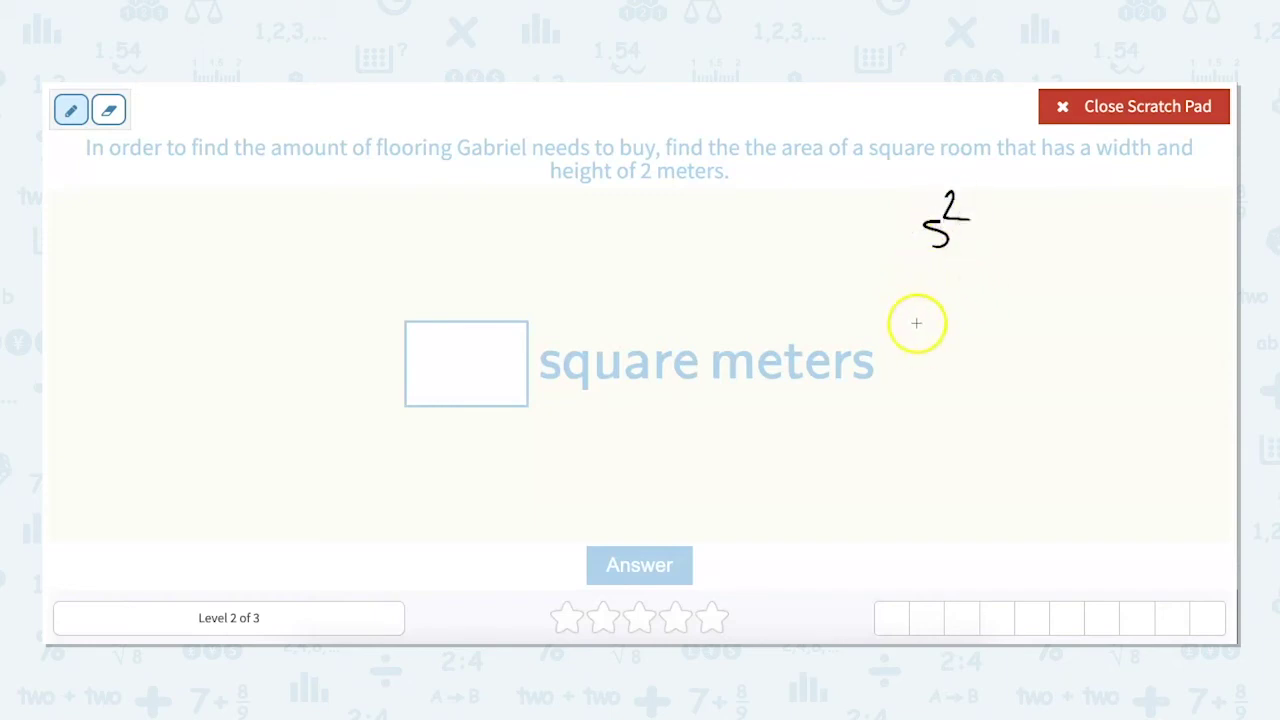
{"action": "left_click_drag", "start_coordinate": [914, 330], "coordinate": [922, 383]}
{"action": "left_click", "coordinate": [946, 271]}
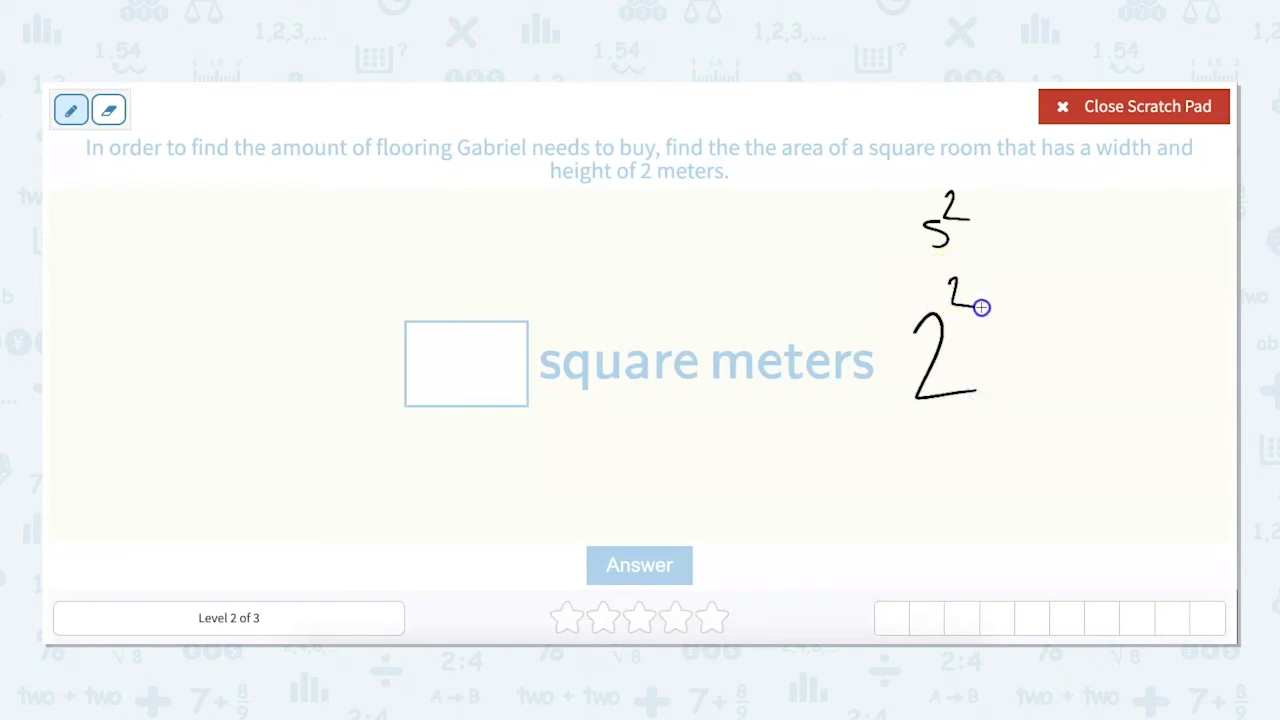
{"action": "mouse_move", "coordinate": [1014, 371]}
{"action": "left_mouse_down"}
{"action": "mouse_move", "coordinate": [1042, 371]}
{"action": "mouse_move", "coordinate": [1031, 358]}
{"action": "left_mouse_up"}
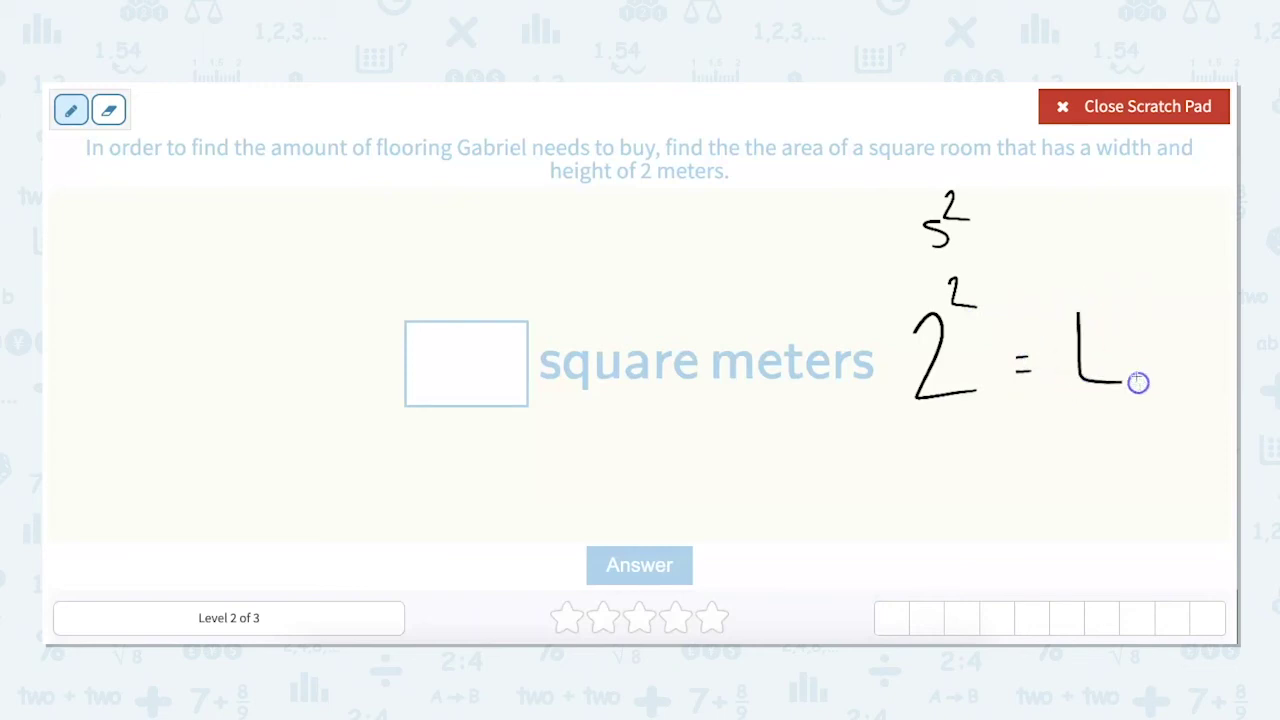
{"action": "left_click_drag", "start_coordinate": [1104, 298], "coordinate": [1120, 435]}
{"action": "left_click", "coordinate": [1117, 115]}
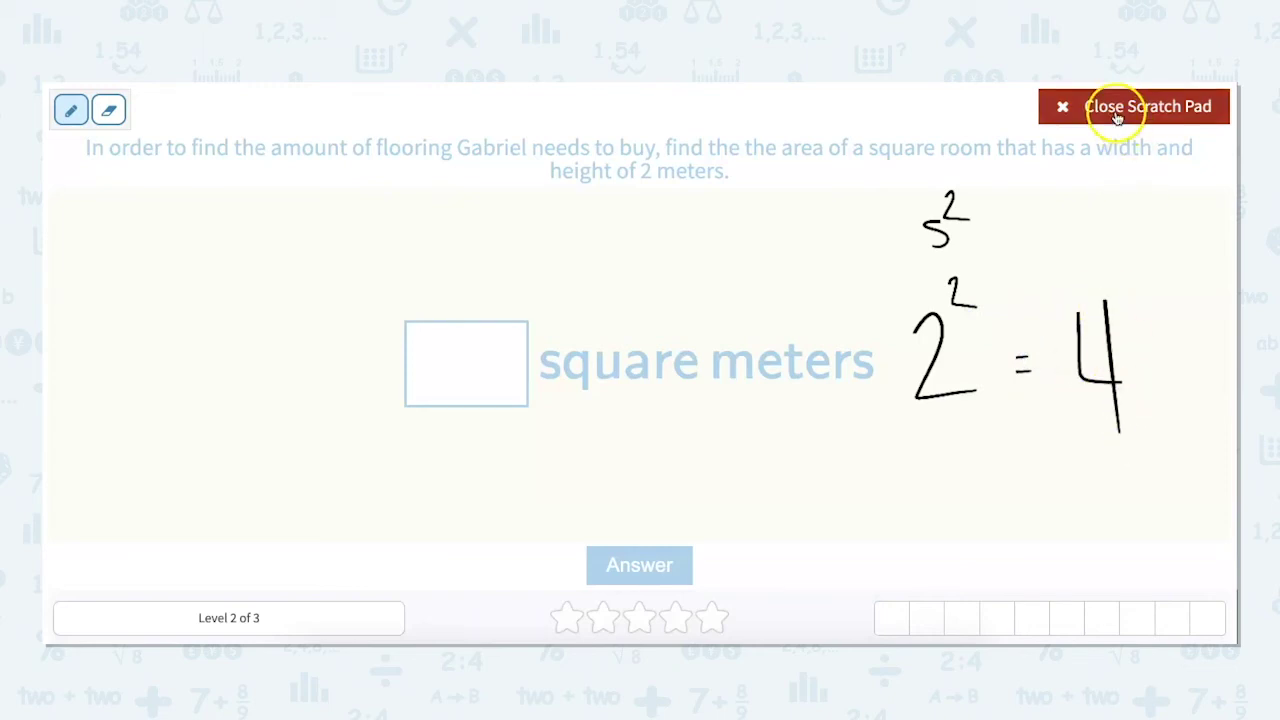
Submit 4 square meters as the room's area
{"action": "left_click", "coordinate": [452, 365]}
{"action": "type", "text": "4"}
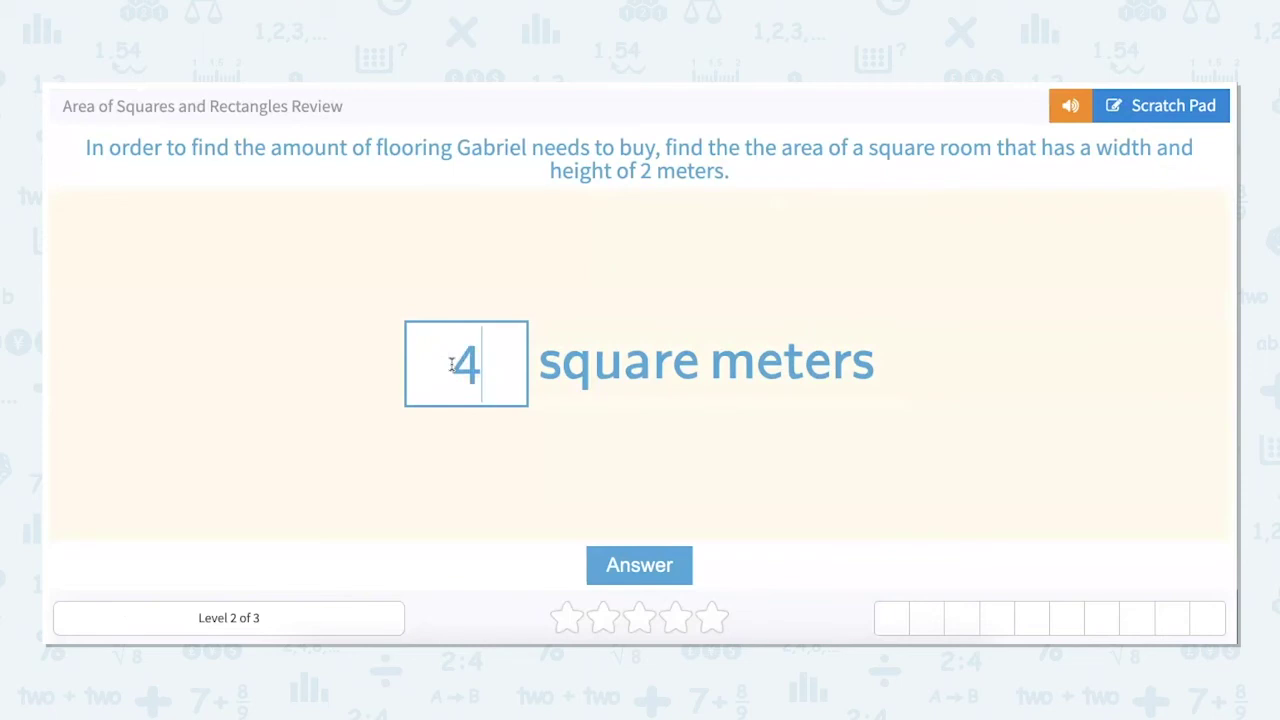
{"action": "key", "text": "Return"}
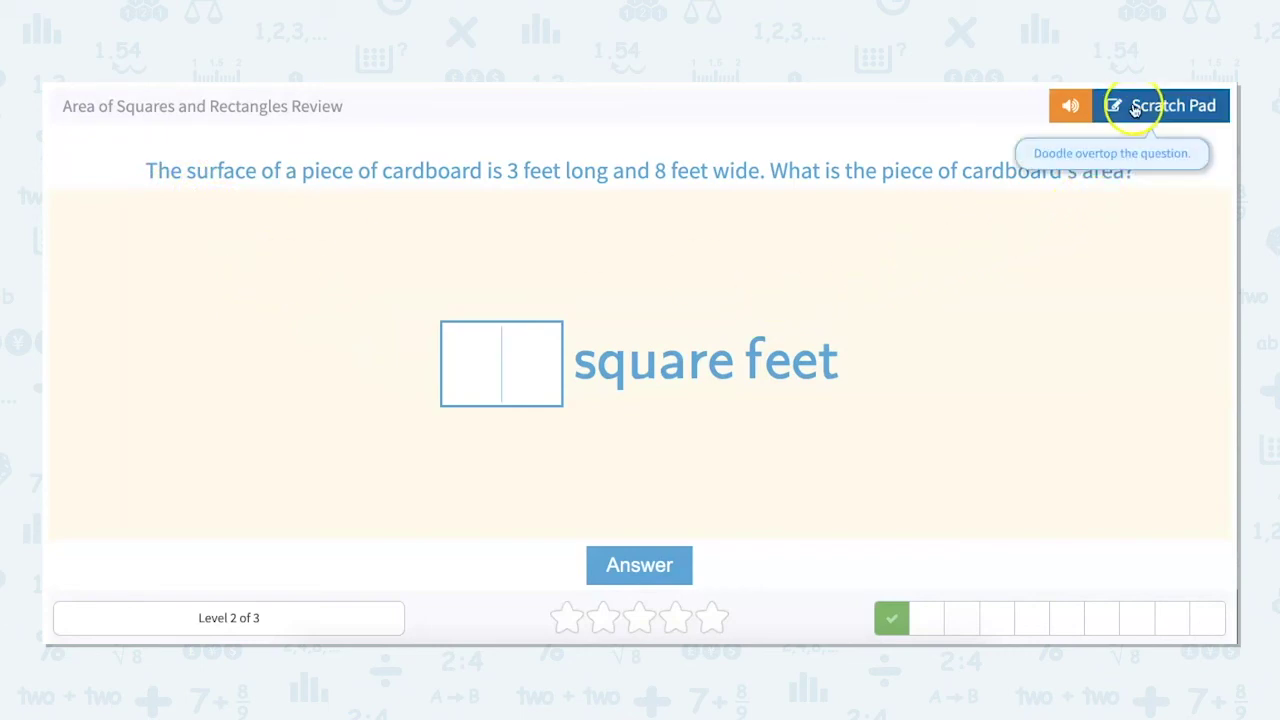
Sketch the 3 by 8 cardboard rectangle and work out 3 × 8 = 24
{"action": "left_click", "coordinate": [1134, 106]}
{"action": "left_click_drag", "start_coordinate": [929, 277], "coordinate": [930, 366]}
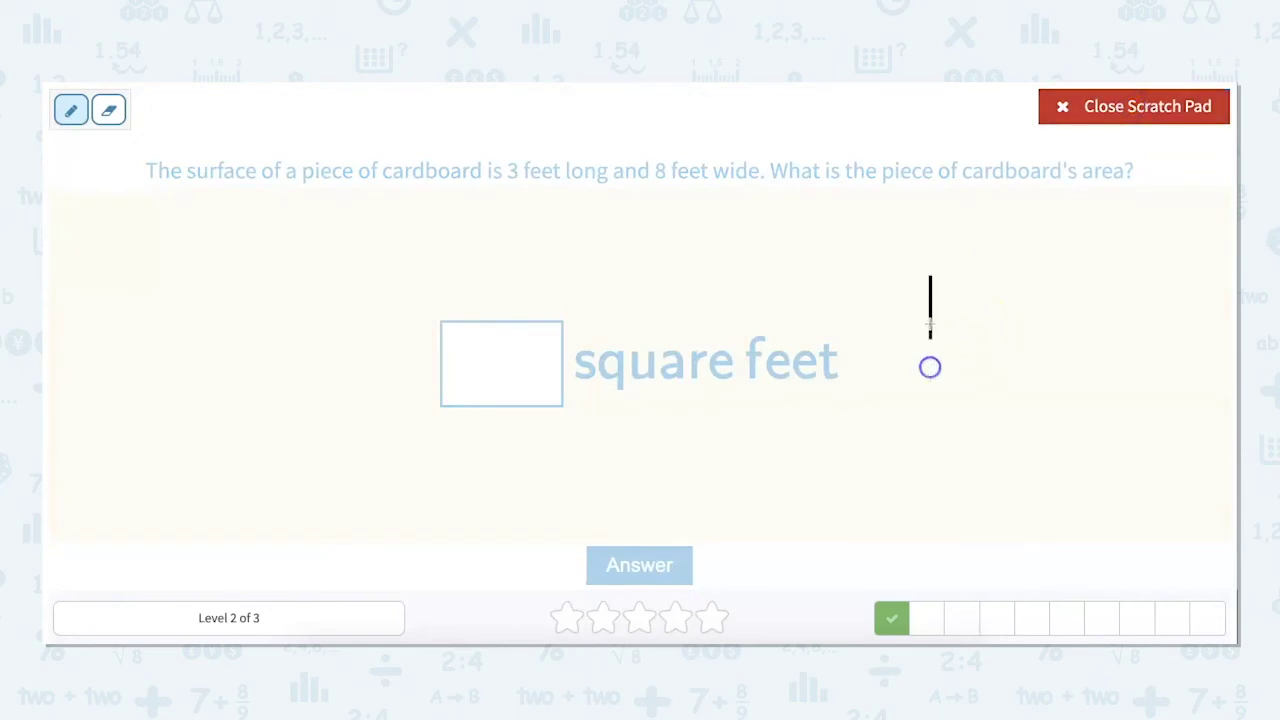
{"action": "mouse_move", "coordinate": [932, 276]}
{"action": "left_mouse_down"}
{"action": "mouse_move", "coordinate": [1086, 263]}
{"action": "mouse_move", "coordinate": [1166, 289]}
{"action": "mouse_move", "coordinate": [1097, 357]}
{"action": "mouse_move", "coordinate": [943, 357]}
{"action": "mouse_move", "coordinate": [928, 330]}
{"action": "left_mouse_up"}
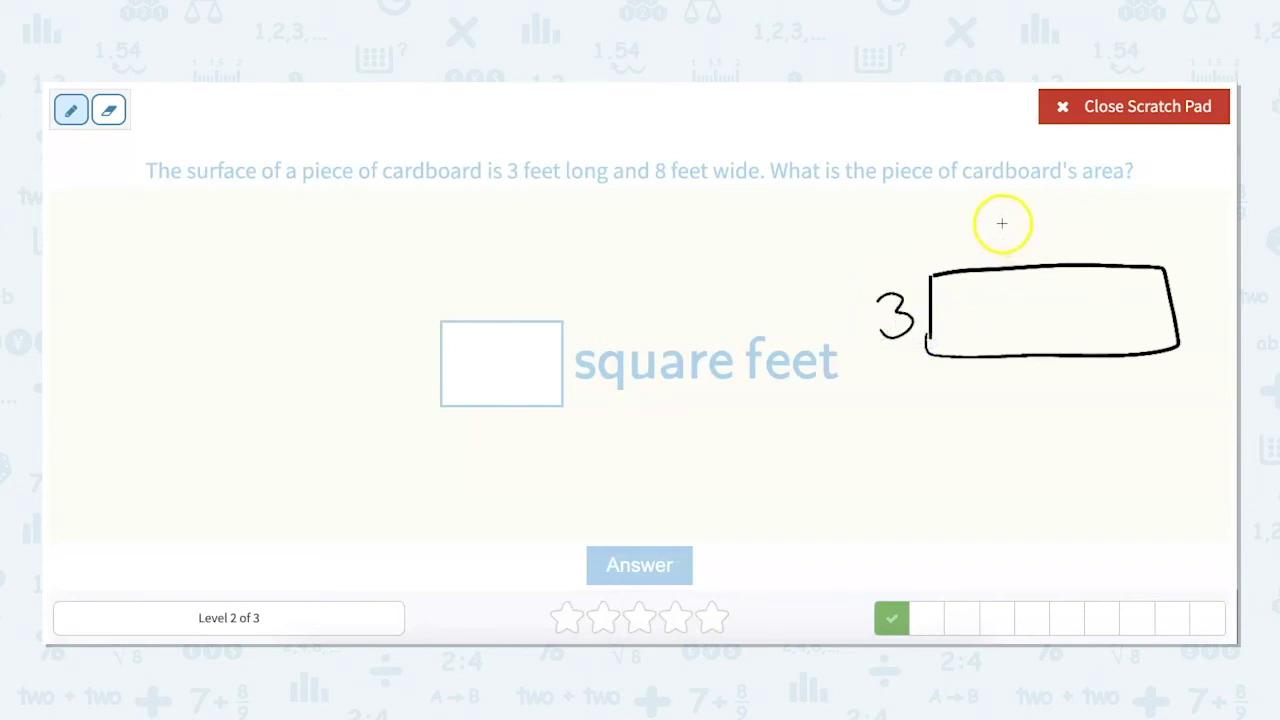
{"action": "left_click_drag", "start_coordinate": [1050, 224], "coordinate": [1027, 226]}
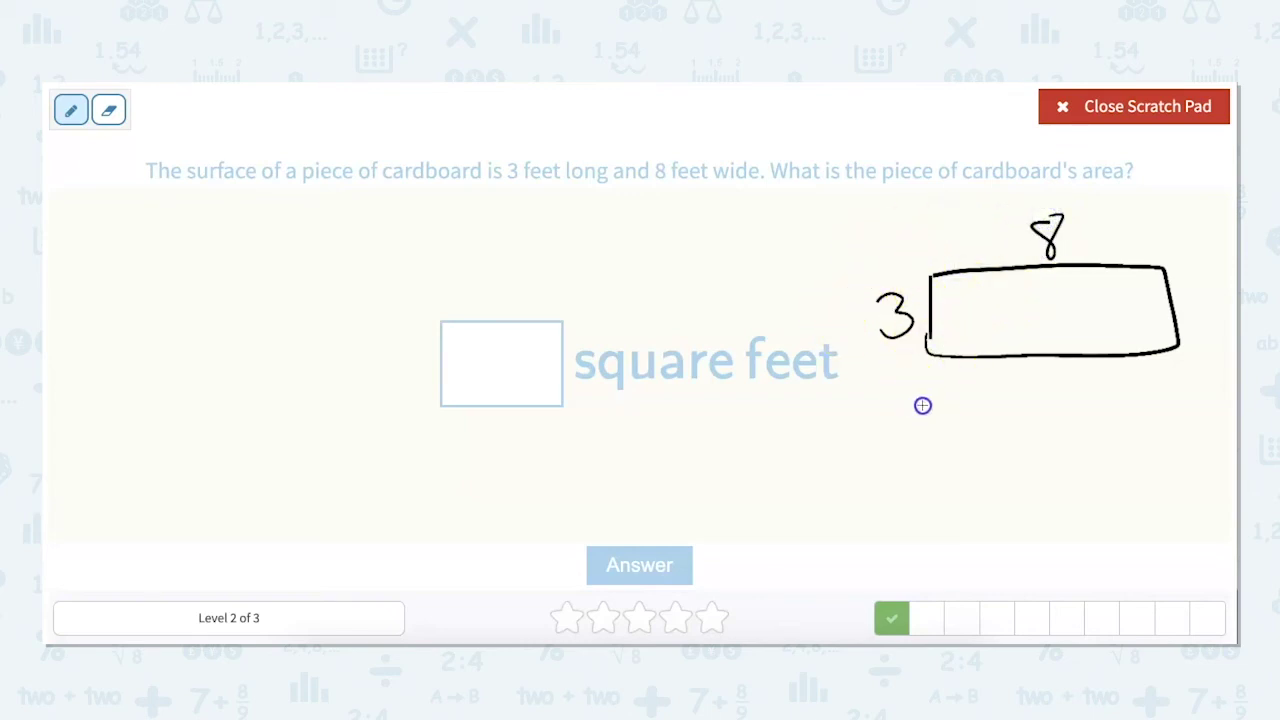
{"action": "mouse_move", "coordinate": [975, 430]}
{"action": "left_mouse_down"}
{"action": "mouse_move", "coordinate": [1007, 445]}
{"action": "mouse_move", "coordinate": [987, 440]}
{"action": "left_mouse_up"}
{"action": "mouse_move", "coordinate": [1049, 414]}
{"action": "left_mouse_down"}
{"action": "mouse_move", "coordinate": [1054, 443]}
{"action": "mouse_move", "coordinate": [1040, 416]}
{"action": "left_mouse_up"}
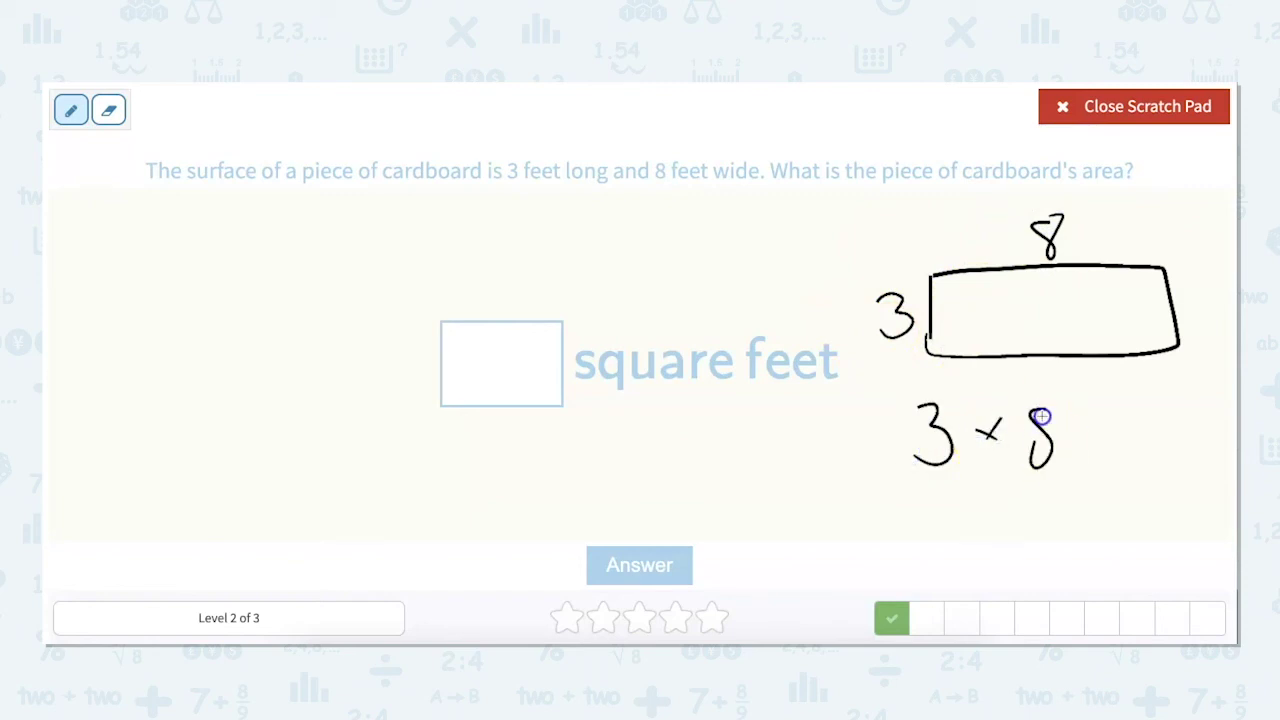
{"action": "left_click", "coordinate": [1099, 409]}
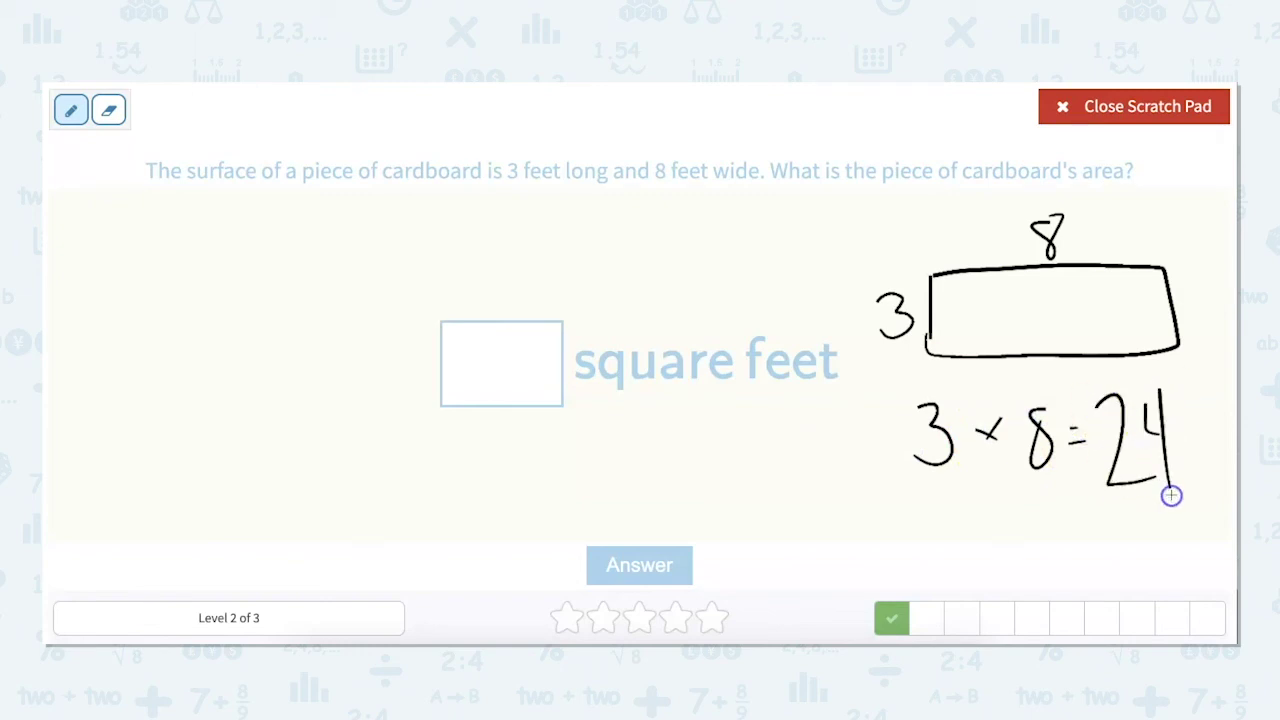
{"action": "left_click", "coordinate": [1097, 108]}
Submit 24 square feet as the cardboard's area
{"action": "left_click", "coordinate": [497, 381]}
{"action": "type", "text": "24"}
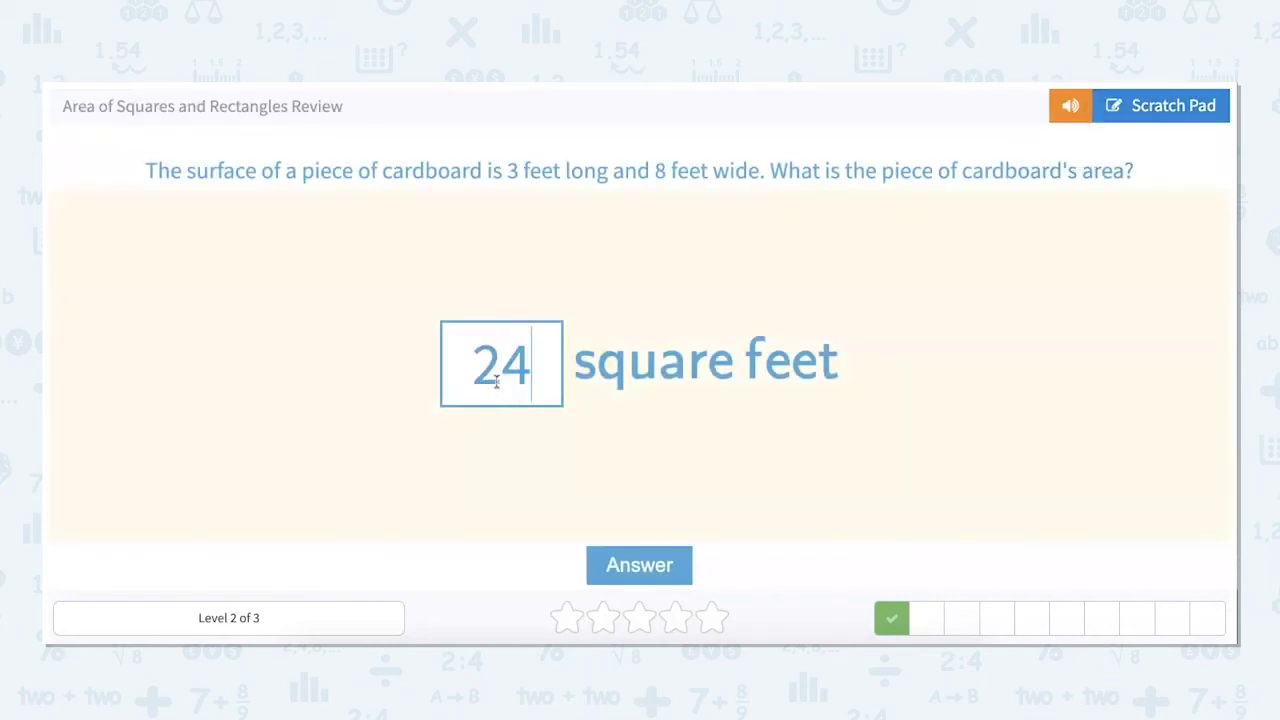
{"action": "key", "text": "Return"}
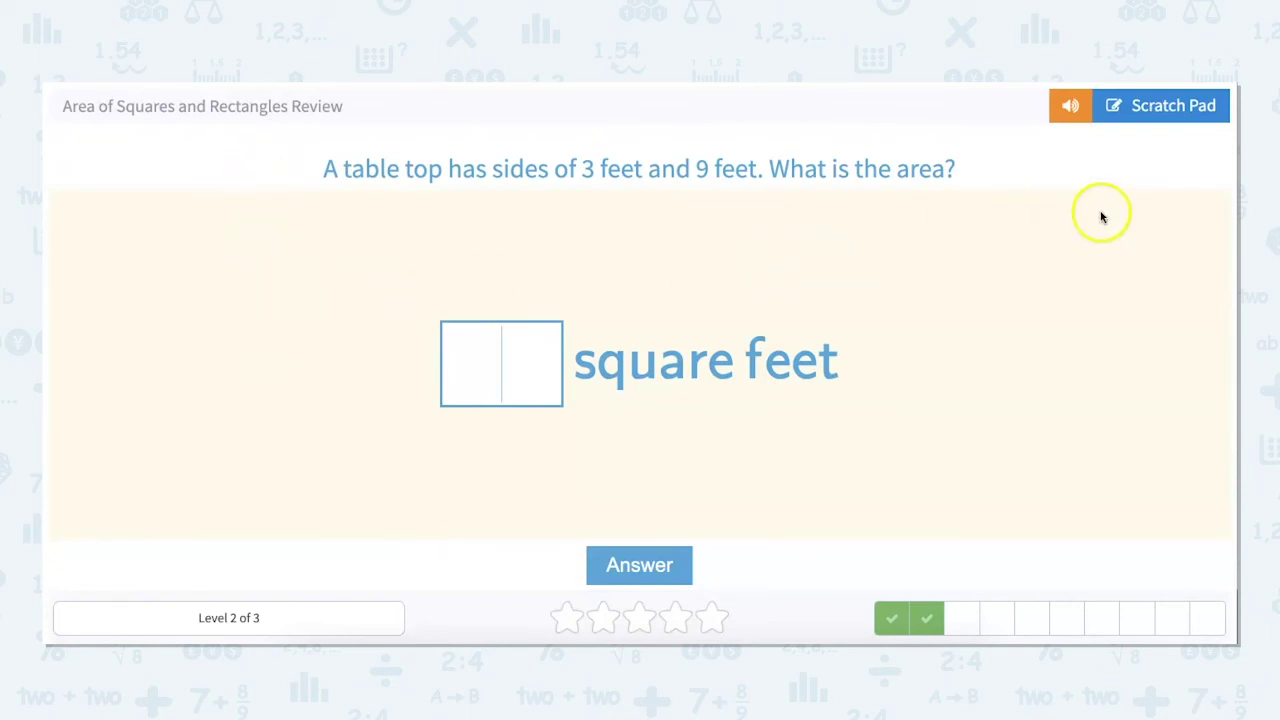
Sketch the 3 by 9 table top rectangle and work out 3 × 9 = 27
{"action": "left_click", "coordinate": [1128, 114]}
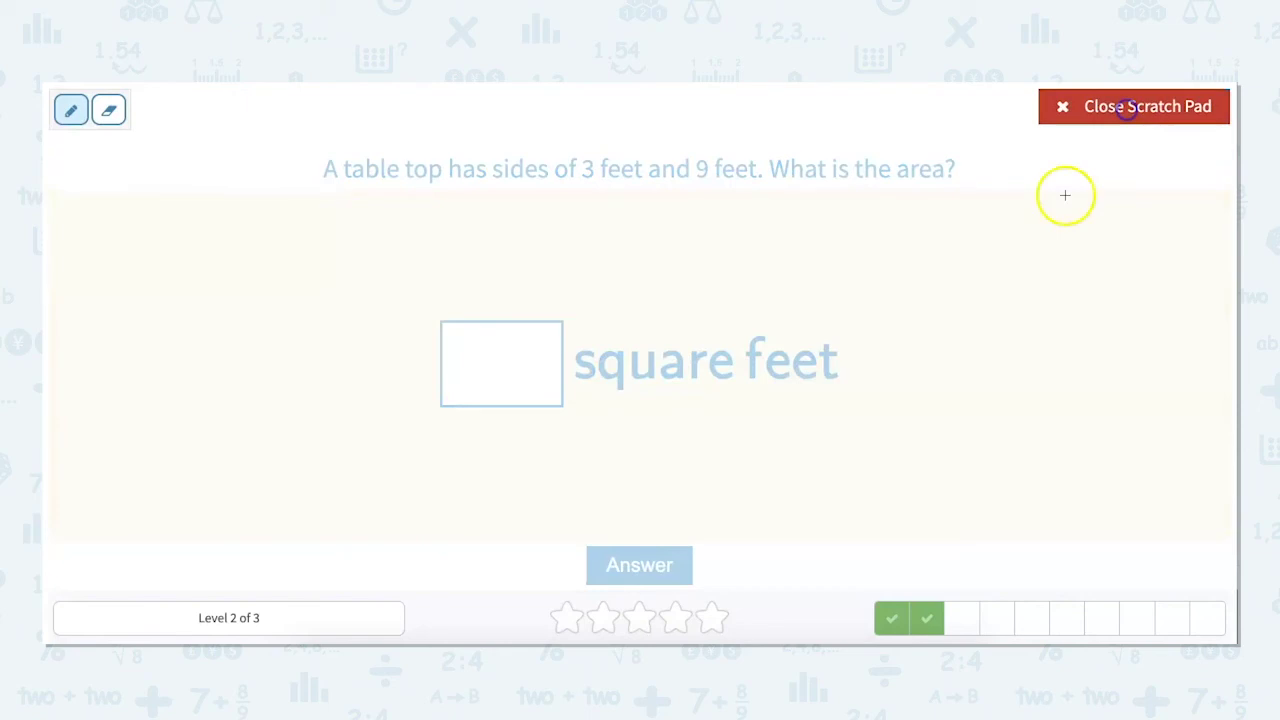
{"action": "left_click_drag", "start_coordinate": [990, 310], "coordinate": [1147, 305]}
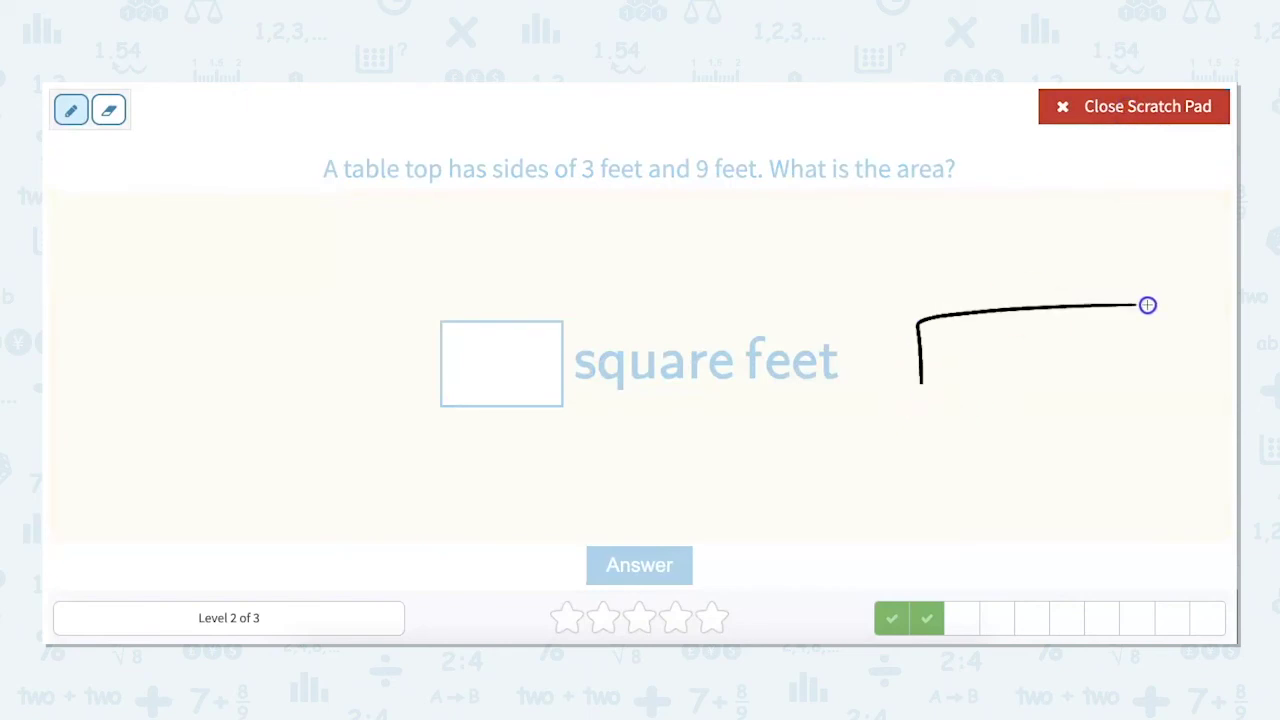
{"action": "left_click_drag", "start_coordinate": [1118, 398], "coordinate": [943, 403]}
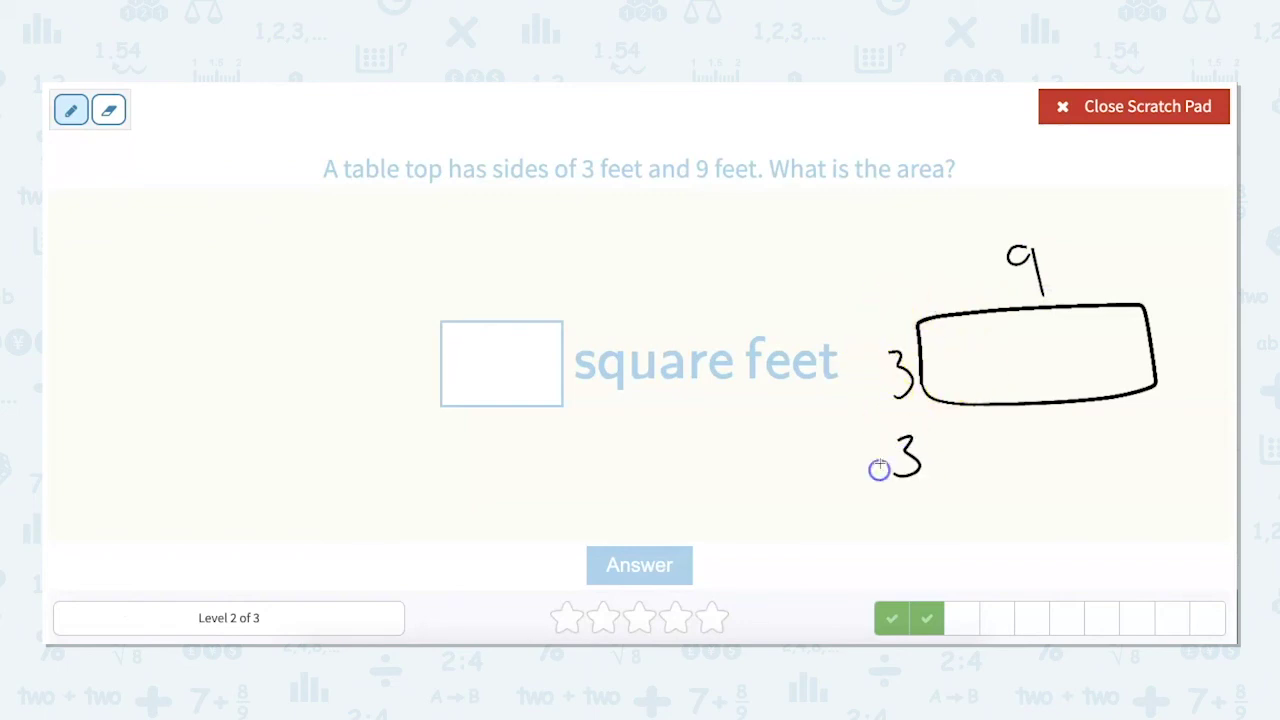
{"action": "left_click_drag", "start_coordinate": [985, 440], "coordinate": [1000, 439]}
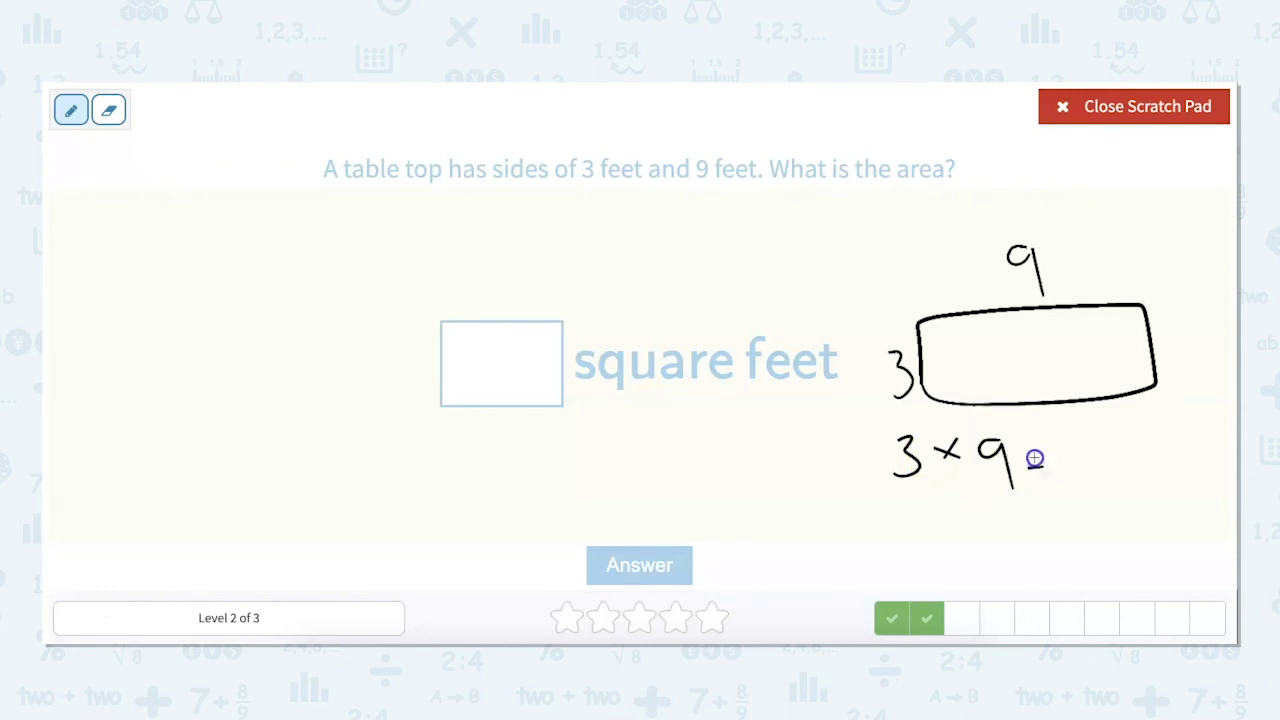
{"action": "left_click_drag", "start_coordinate": [1078, 425], "coordinate": [1078, 496]}
{"action": "left_click_drag", "start_coordinate": [1121, 437], "coordinate": [1144, 432]}
{"action": "left_click", "coordinate": [1110, 114]}
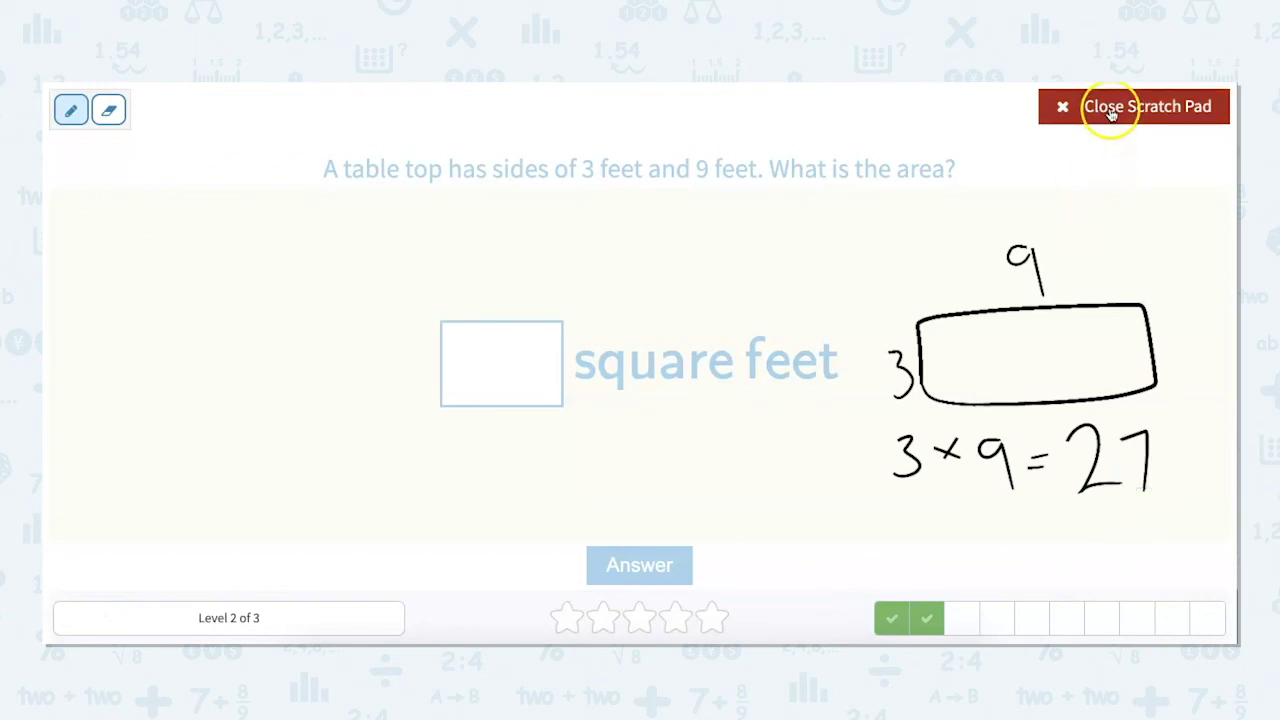
Submit 27 square feet as the table top's area
{"action": "left_click", "coordinate": [483, 381]}
{"action": "type", "text": "27"}
{"action": "key", "text": "Return"}
{"action": "left_click", "coordinate": [658, 410]}
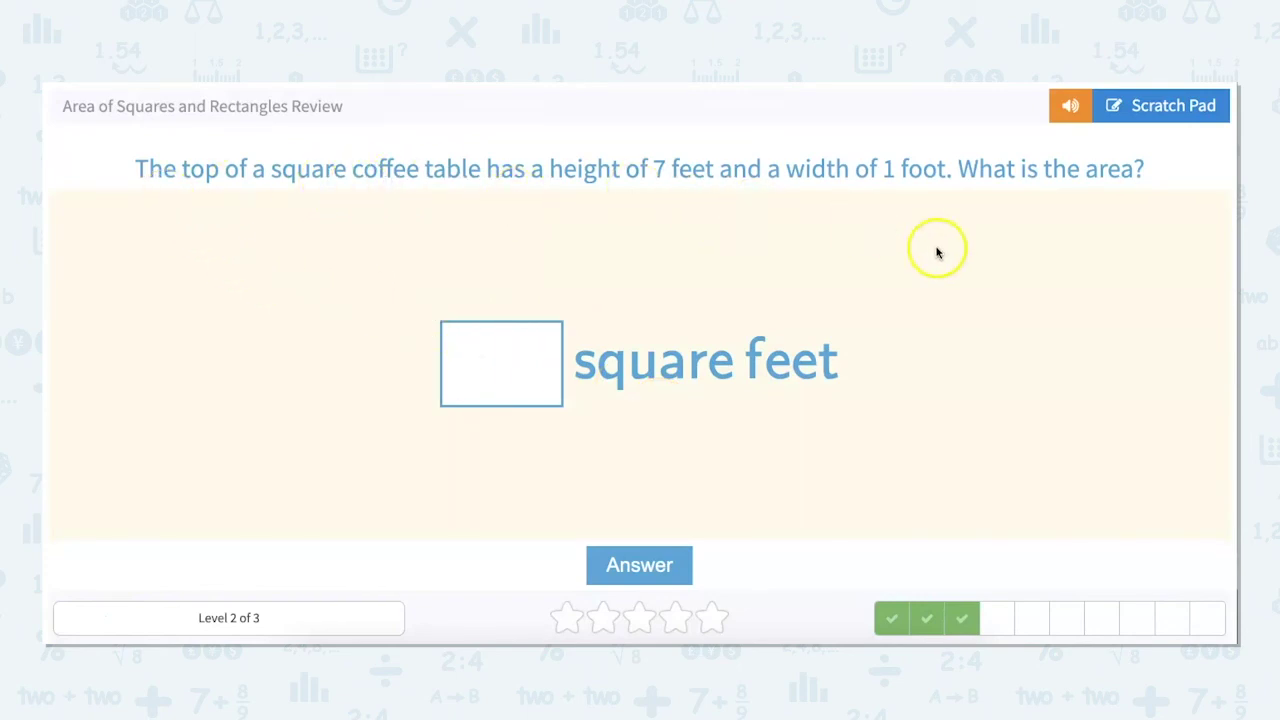
Answer 7 square feet for the 7 by 1 foot coffee table, leaving the Scratch Pad unused
{"action": "left_click", "coordinate": [1156, 101]}
{"action": "left_click", "coordinate": [1156, 101]}
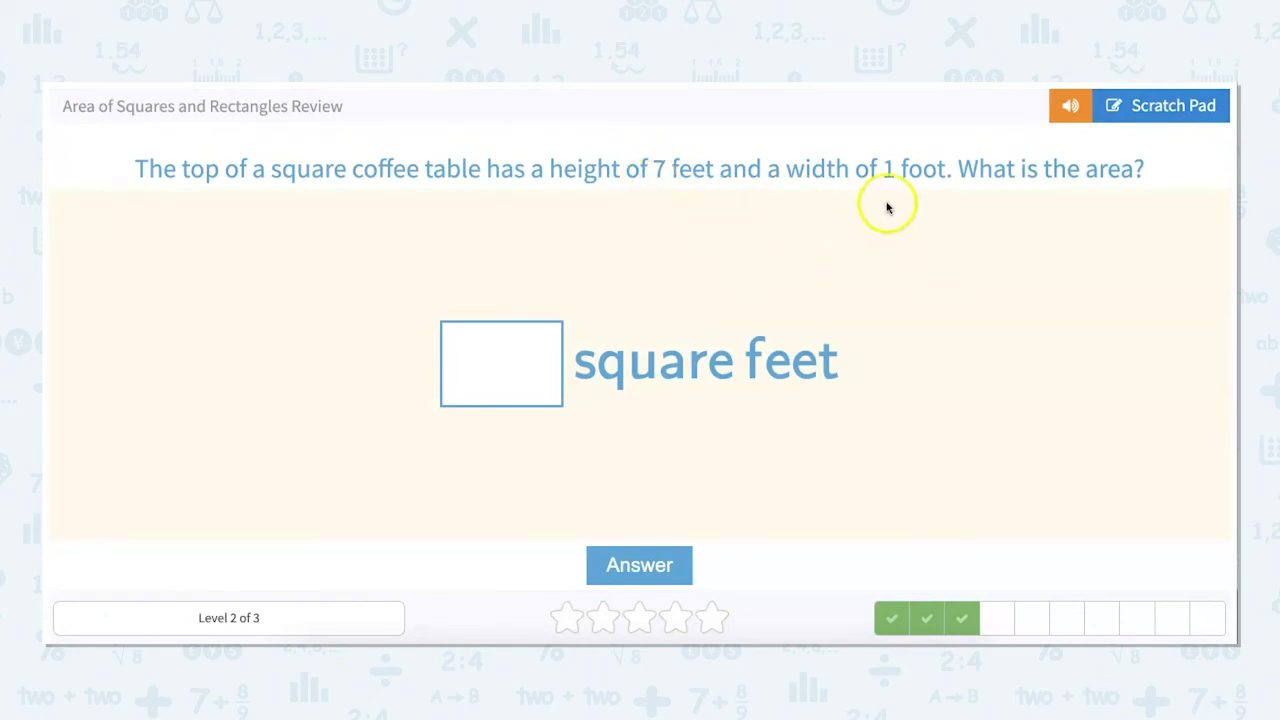
{"action": "left_click", "coordinate": [494, 374]}
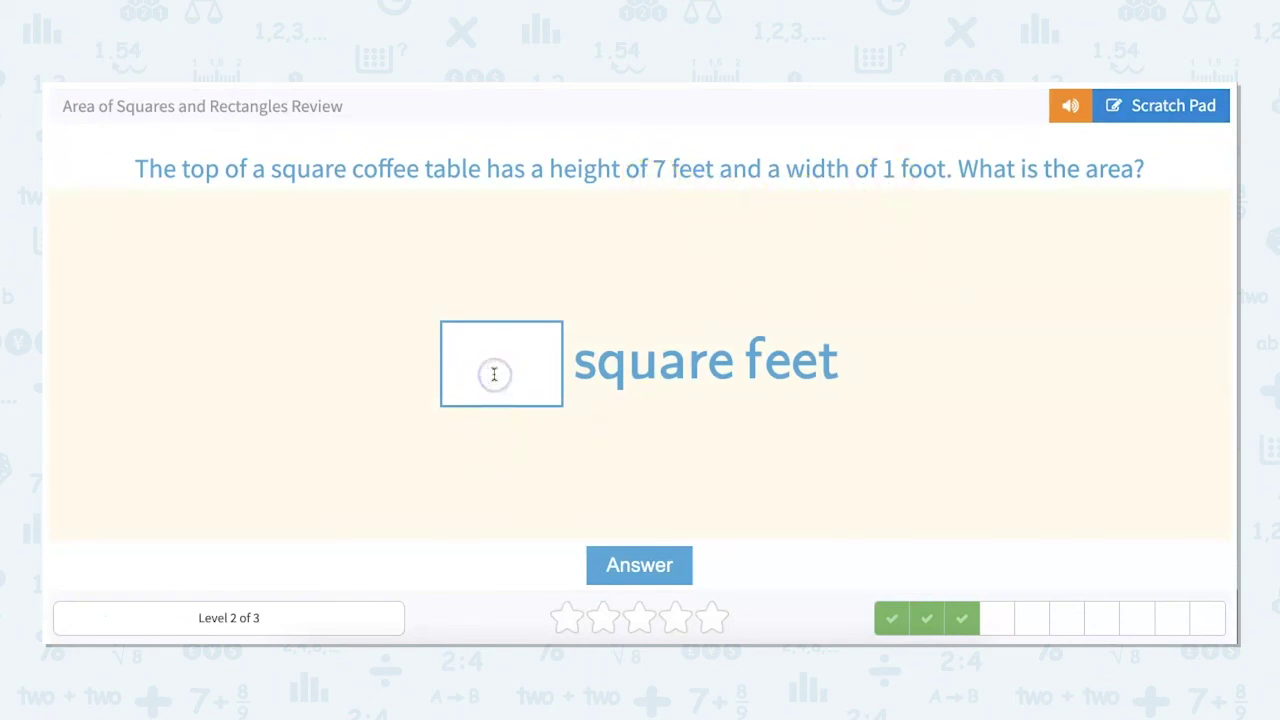
{"action": "key", "text": "Return"}
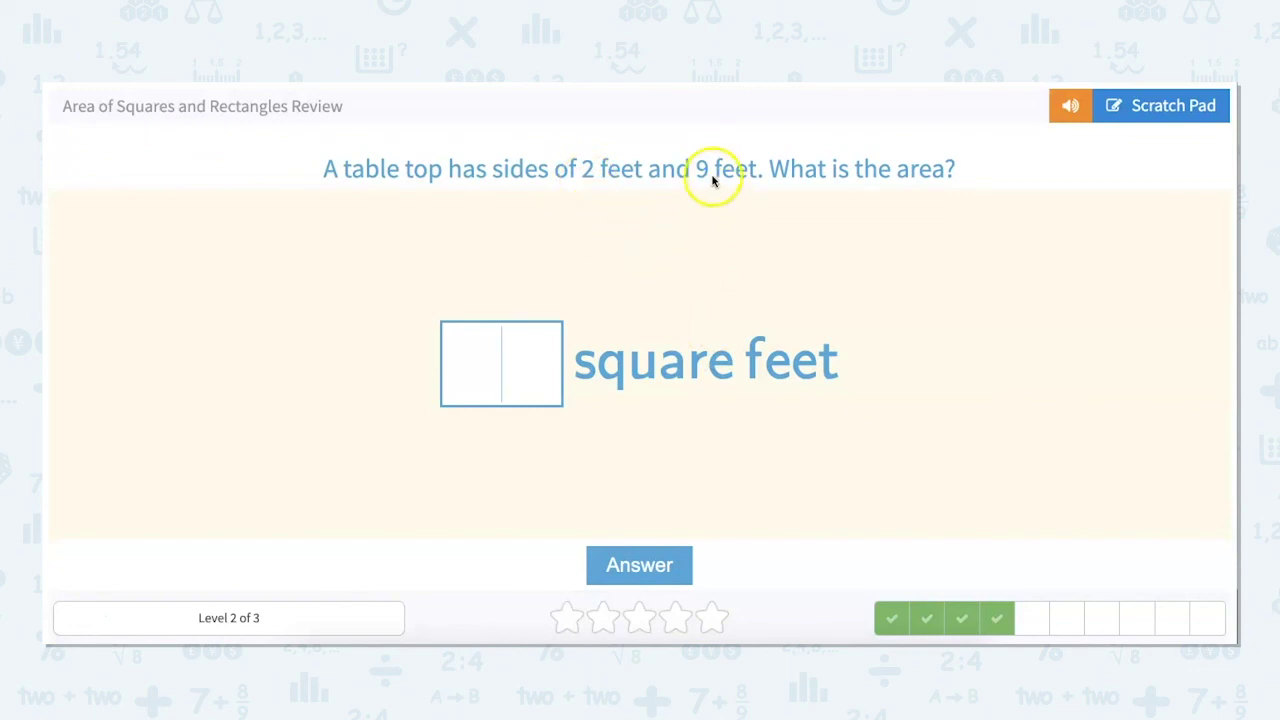
Enter 18 square feet for the 2 by 9 table top and 32 mi² for the 8 by 4 mile rectangle
{"action": "left_click", "coordinate": [522, 365]}
{"action": "key", "text": "Return"}
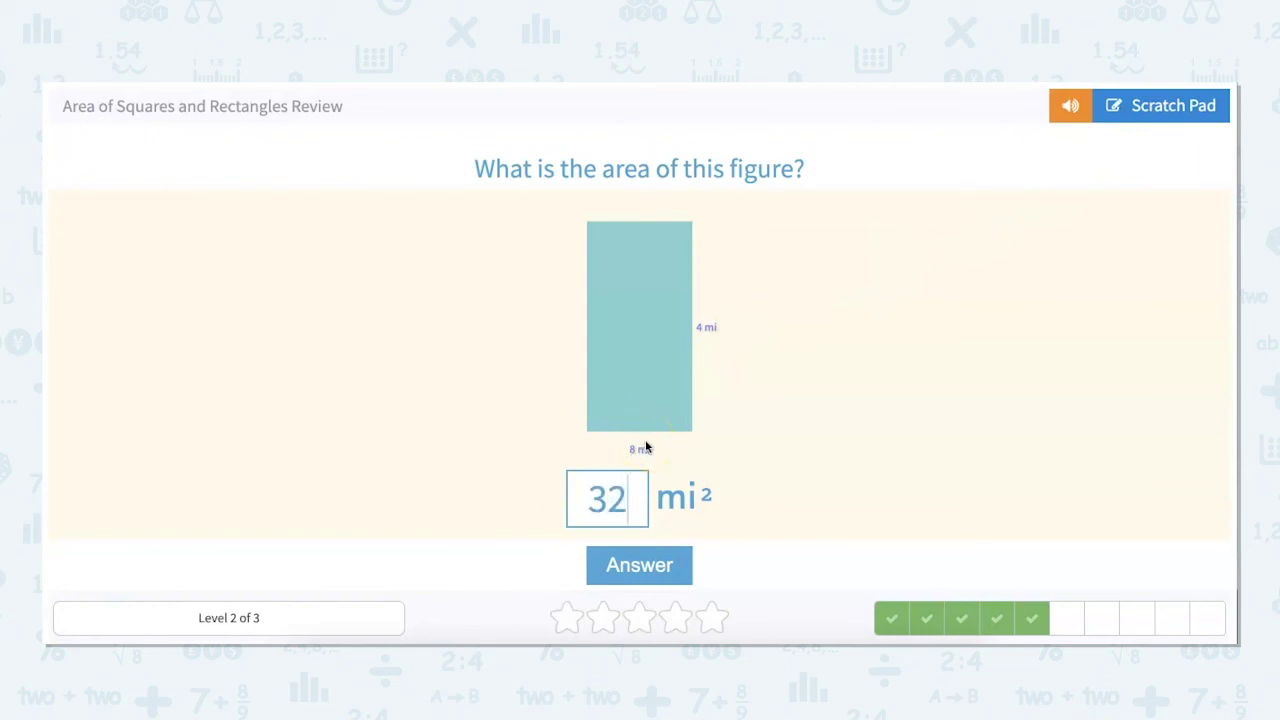
{"action": "key", "text": "Return"}
{"action": "left_click", "coordinate": [669, 517]}
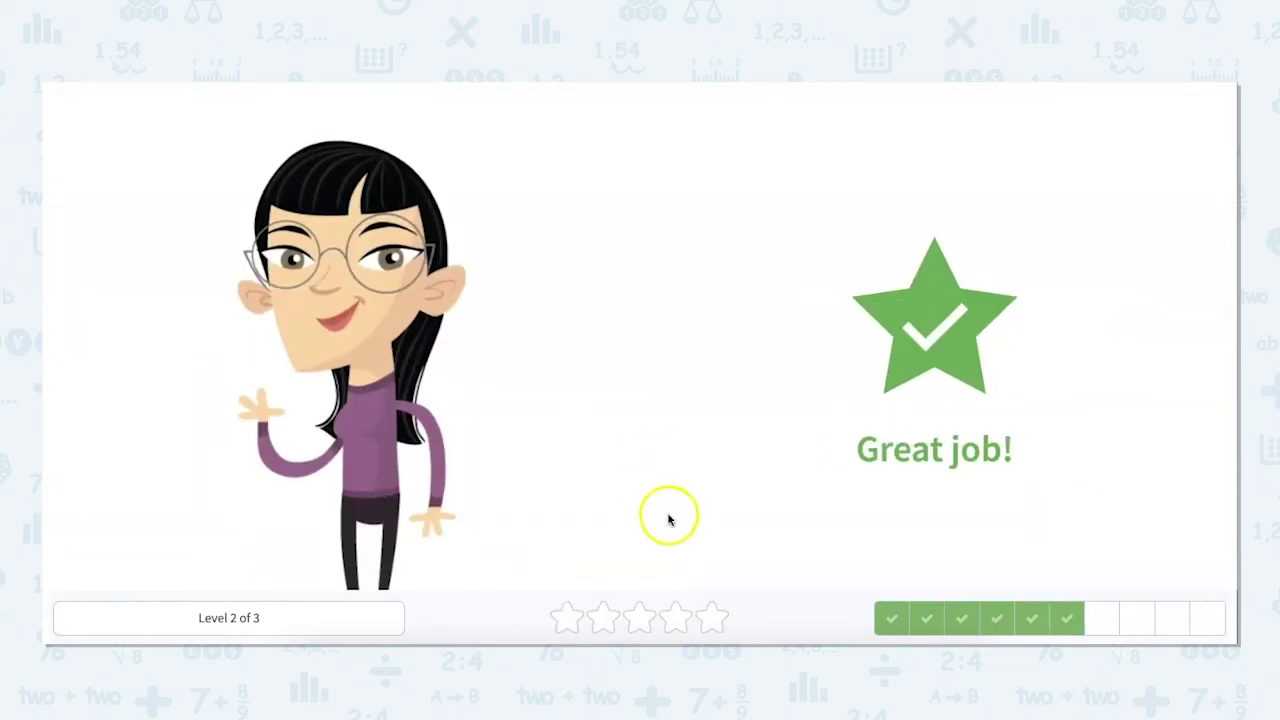